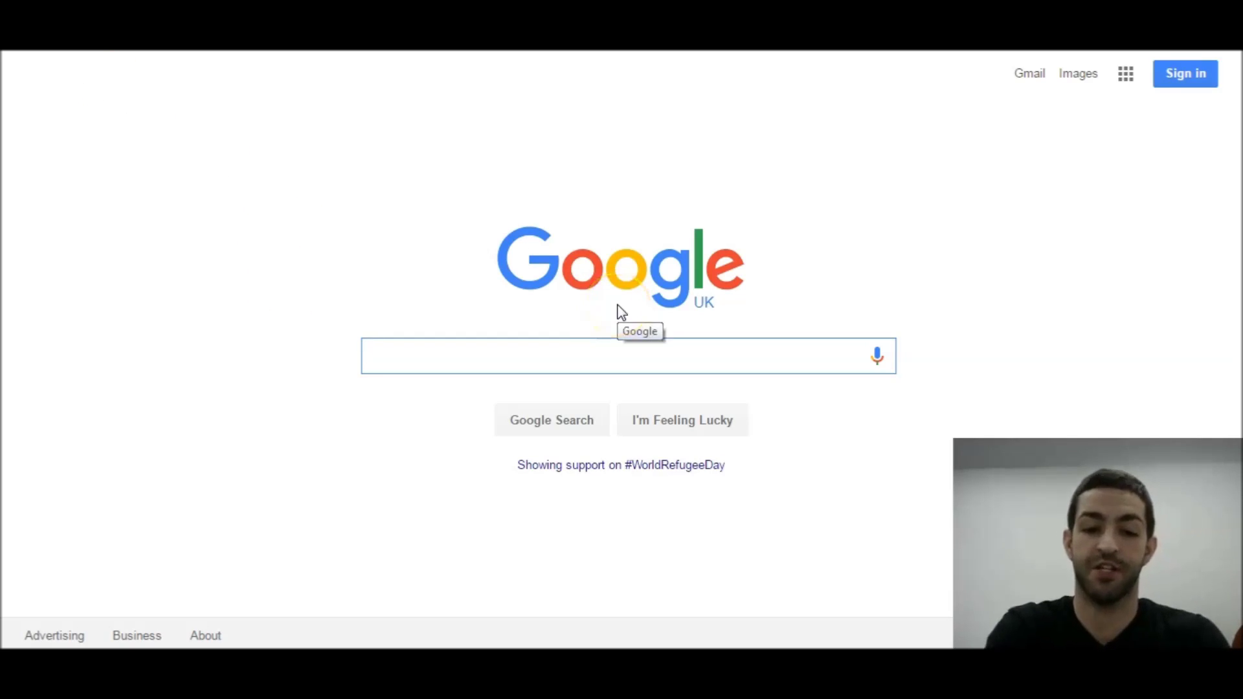
pyautogui.write('google ')
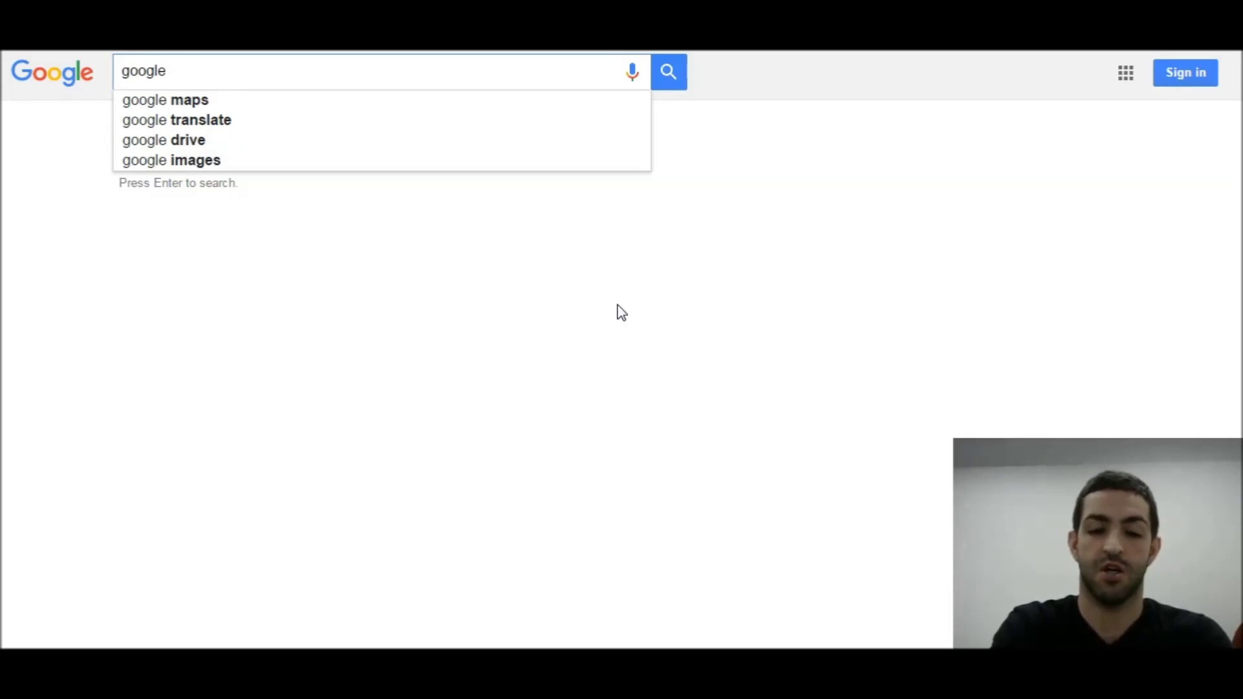
pyautogui.write('chrome ')
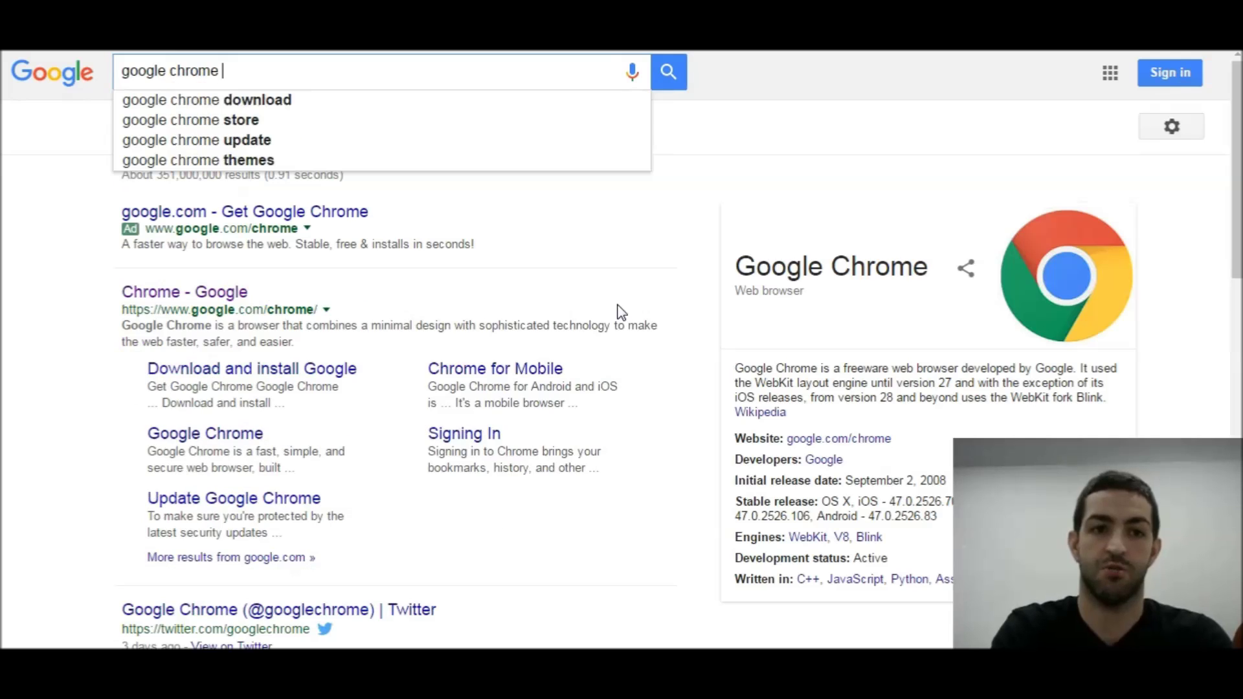
pyautogui.write('web store')
# Step: Search Google for 'google chrome web store' and follow the Chrome Web Store result
pyautogui.press('Return')
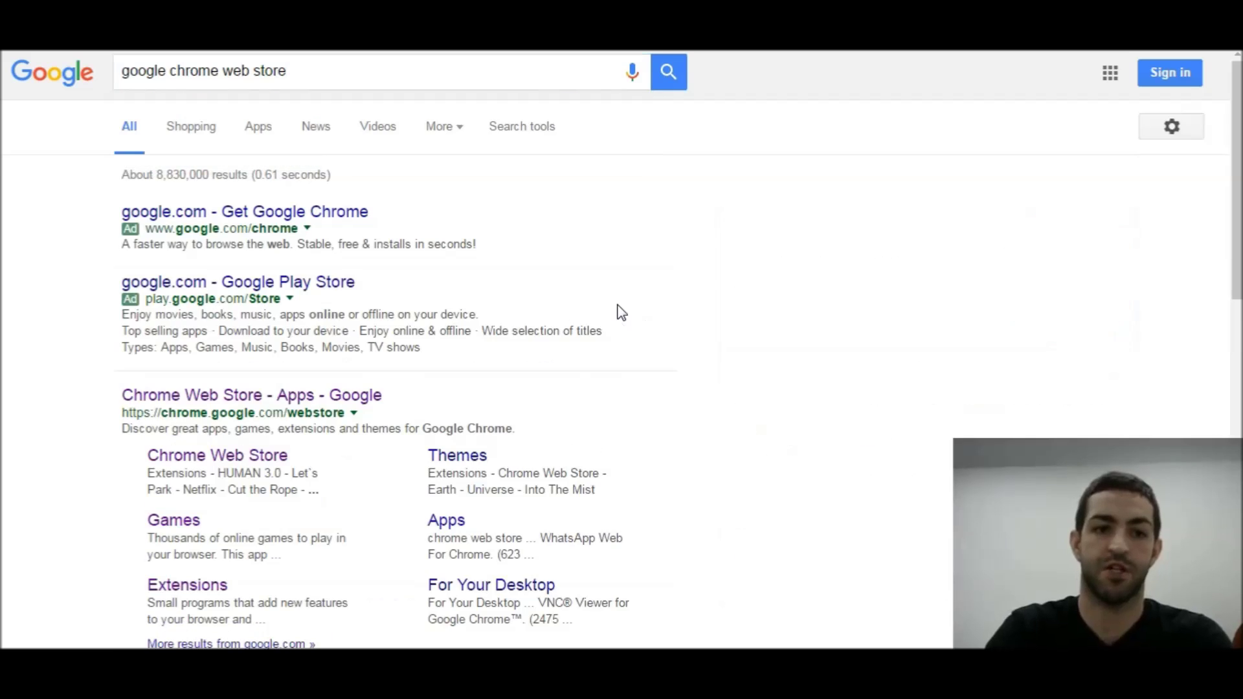
pyautogui.click(262, 396)
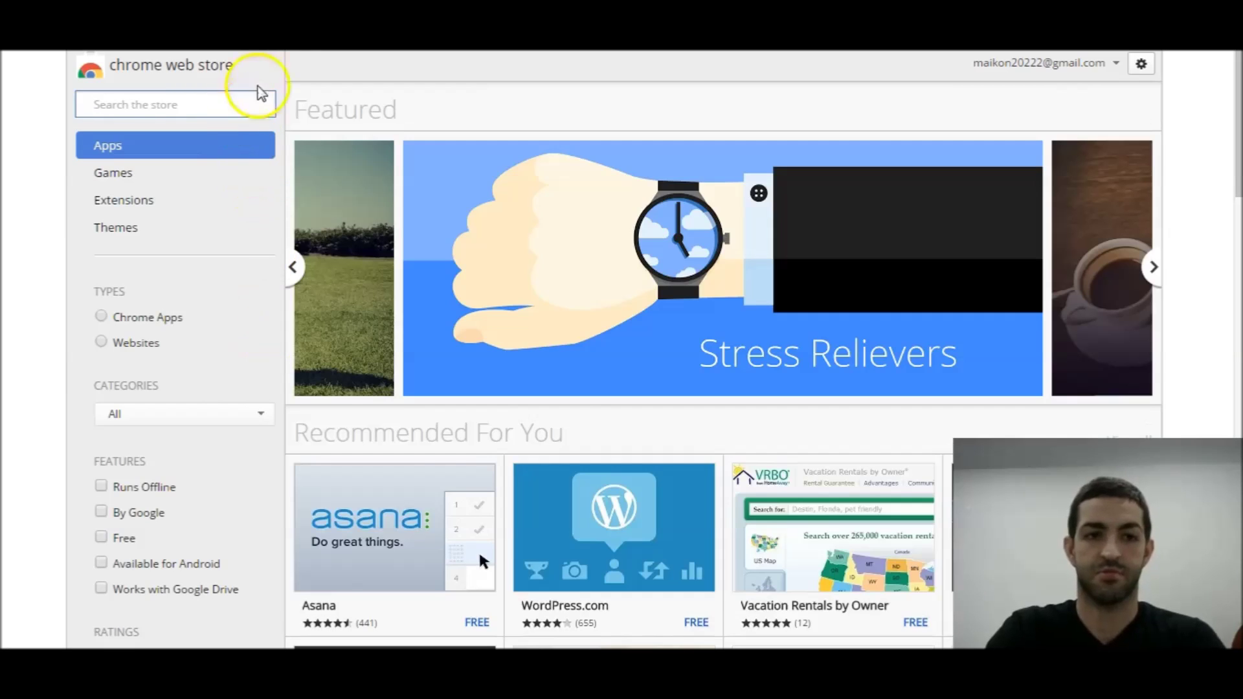
pyautogui.write('a')
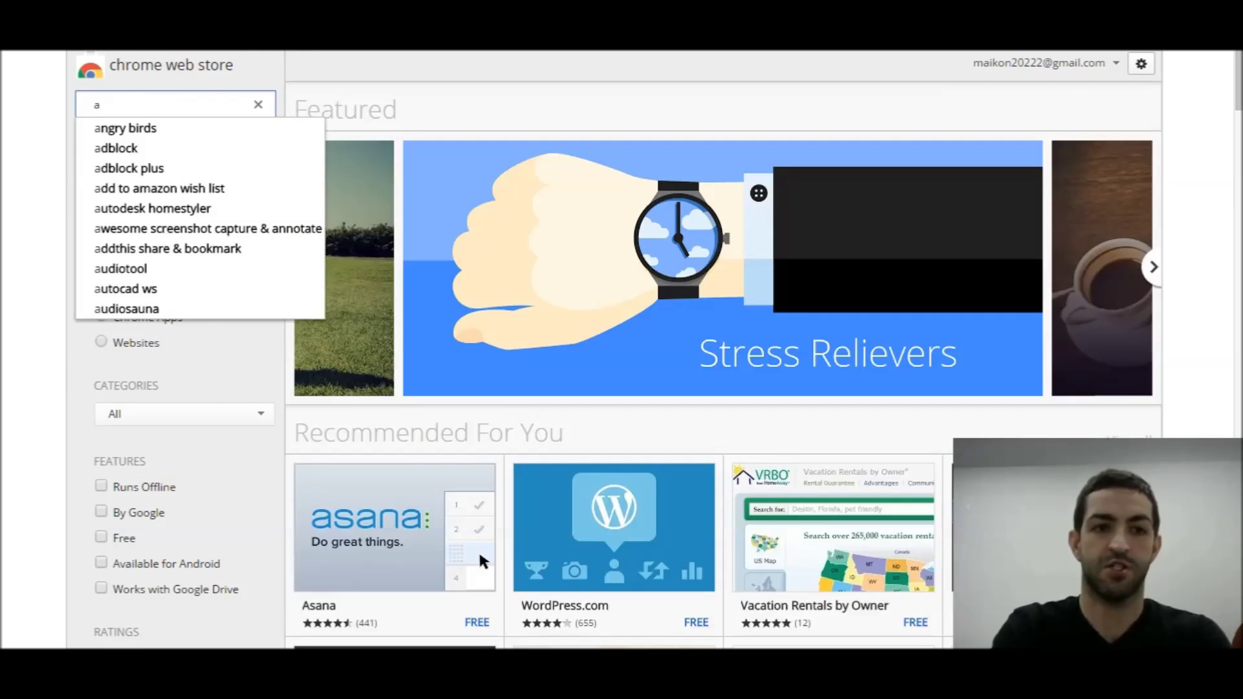
pyautogui.write('mz store browser')
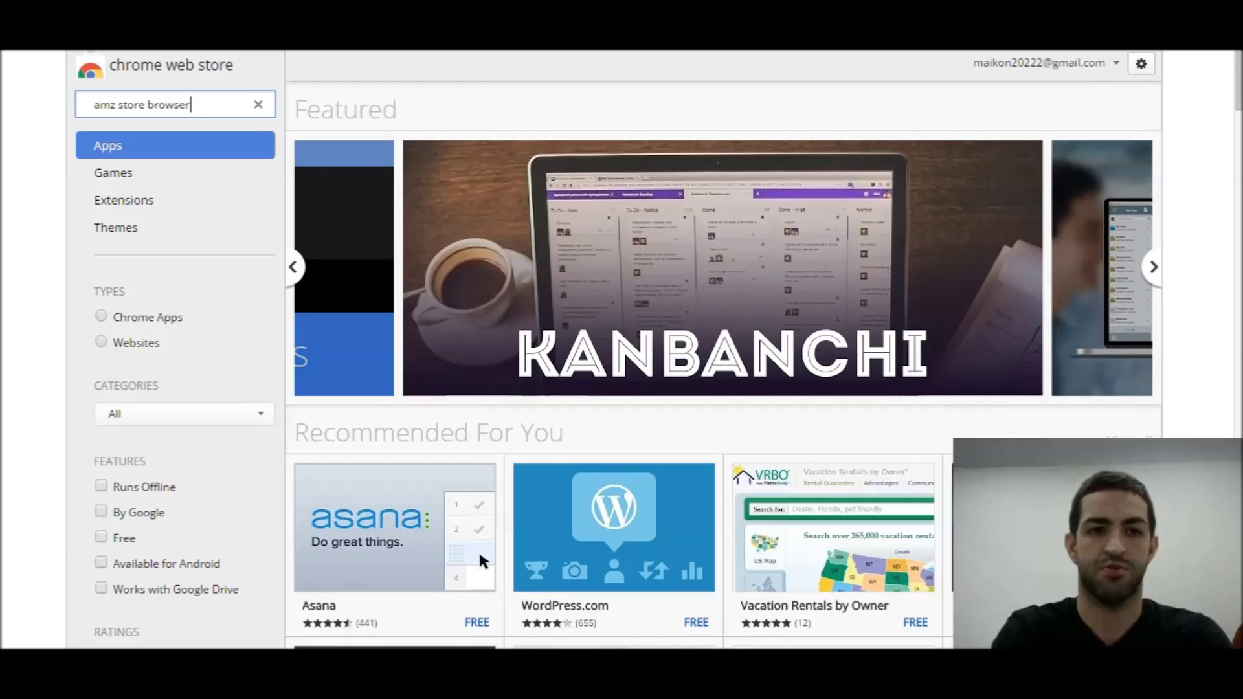
# Step: Search the store for 'amz store browser' and bring up the AMZ Seller Browser extension
pyautogui.press('Return')
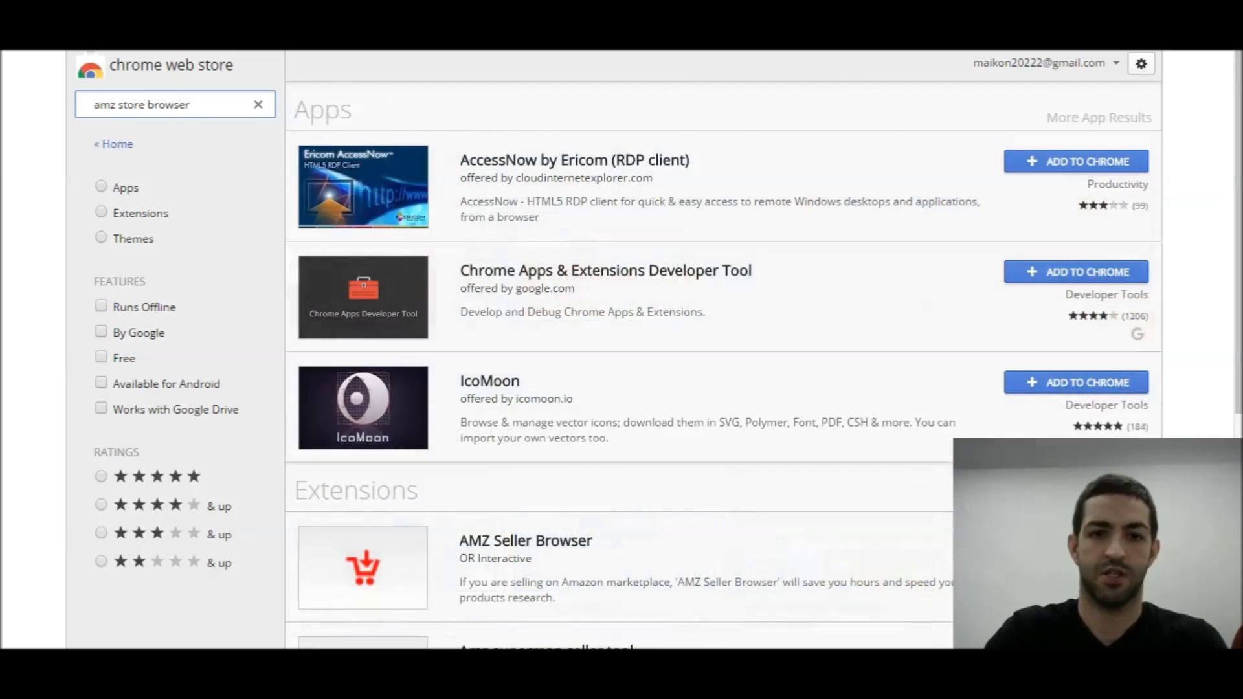
pyautogui.scroll(-1, 689, 241)
pyautogui.scroll(-1, 734, 289)
pyautogui.scroll(-1, 765, 301)
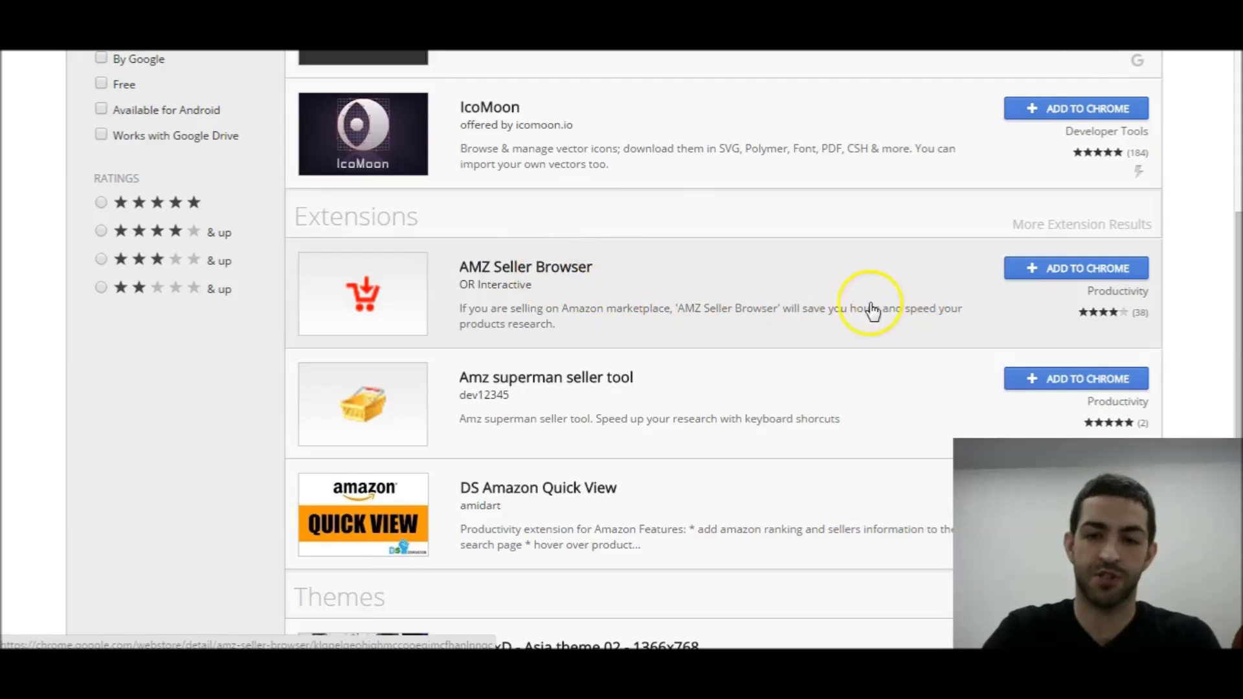
pyautogui.click(887, 265)
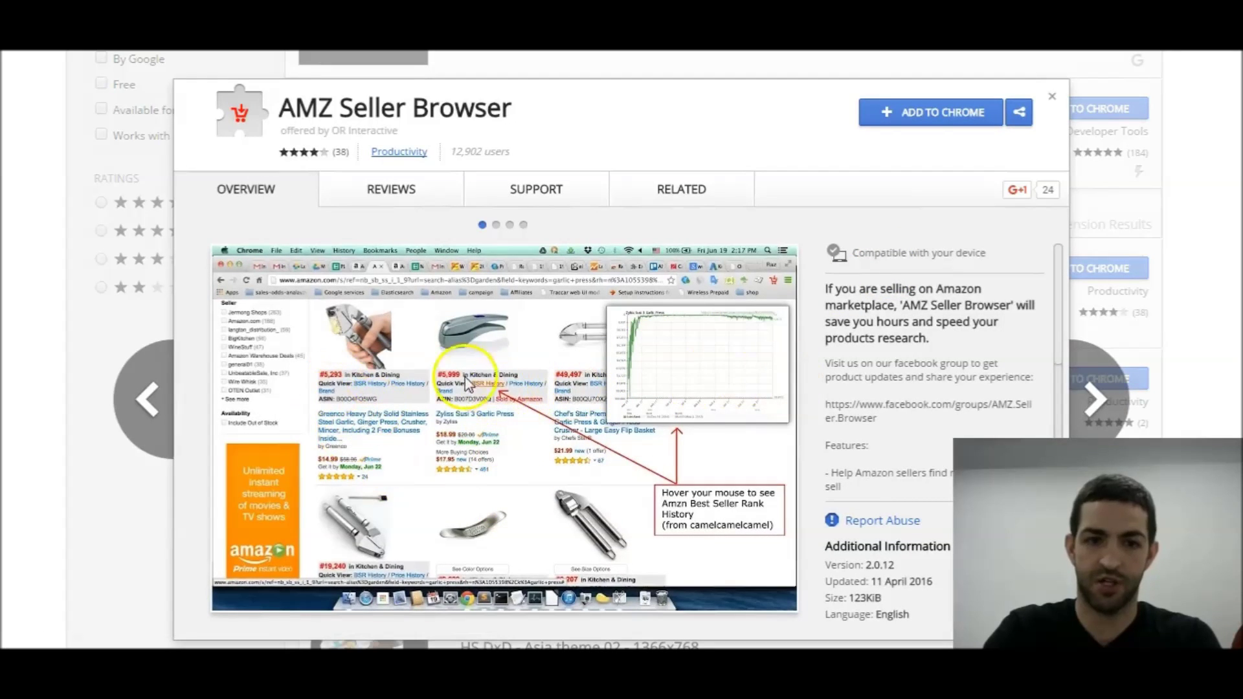
# Step: Add AMZ Seller Browser to Chrome, confirm the install and dismiss the added notice
pyautogui.click(961, 117)
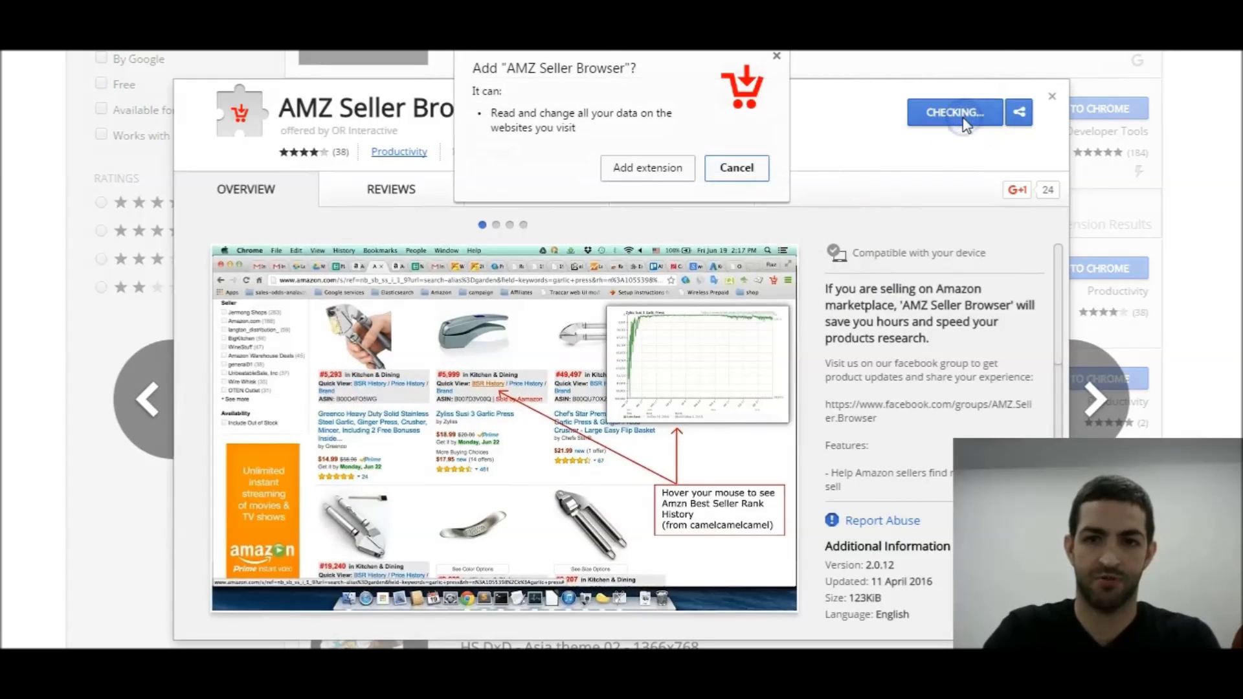
pyautogui.click(673, 171)
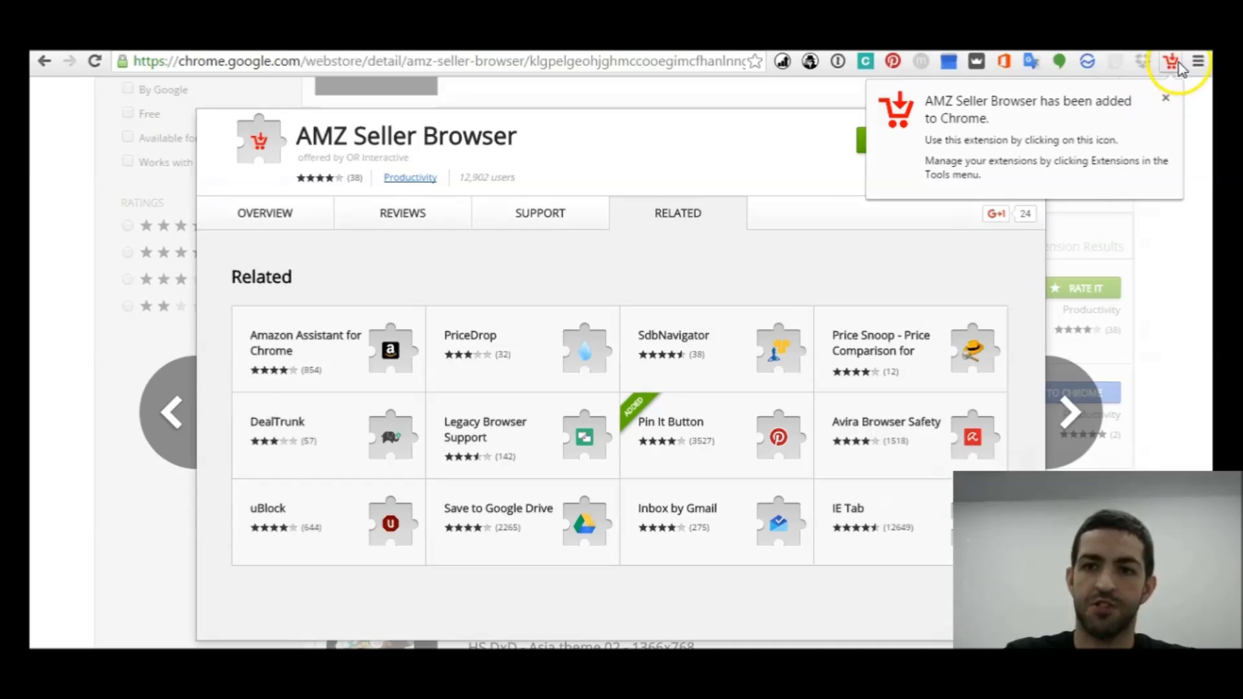
pyautogui.click(1172, 62)
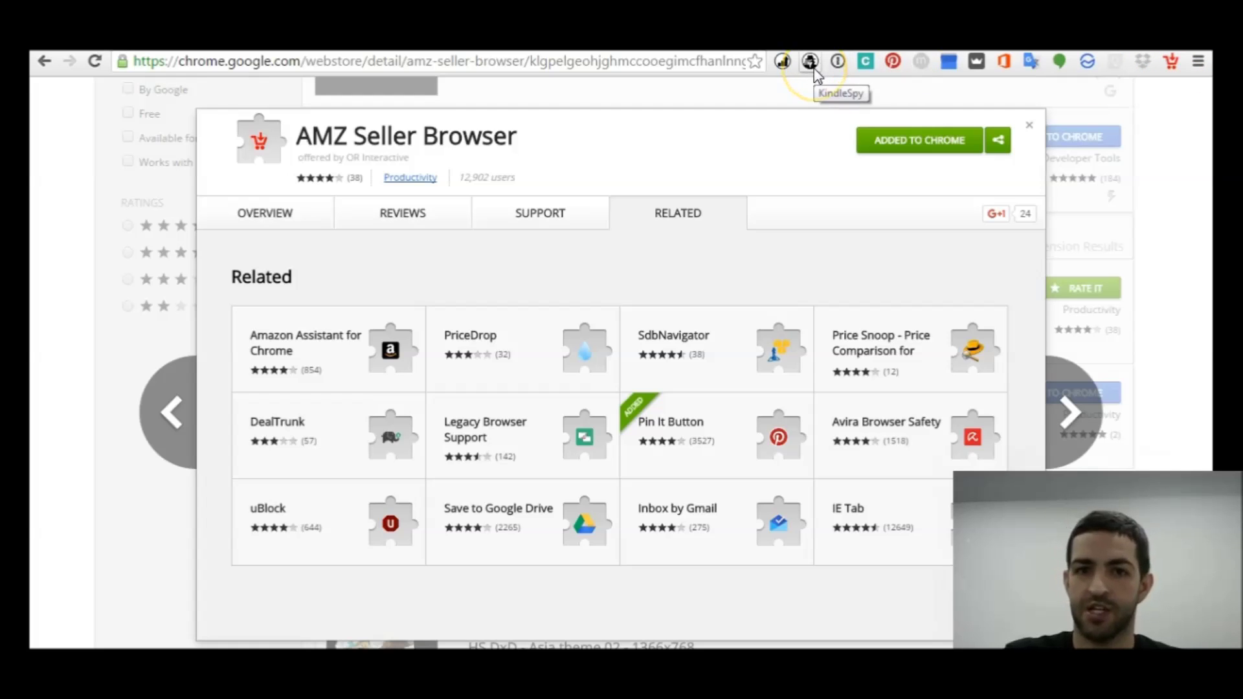
# Step: Go to amazon.com in a new tab and search the Kindle Store department for 'meditation'
pyautogui.hotkey('ctrl', 't')
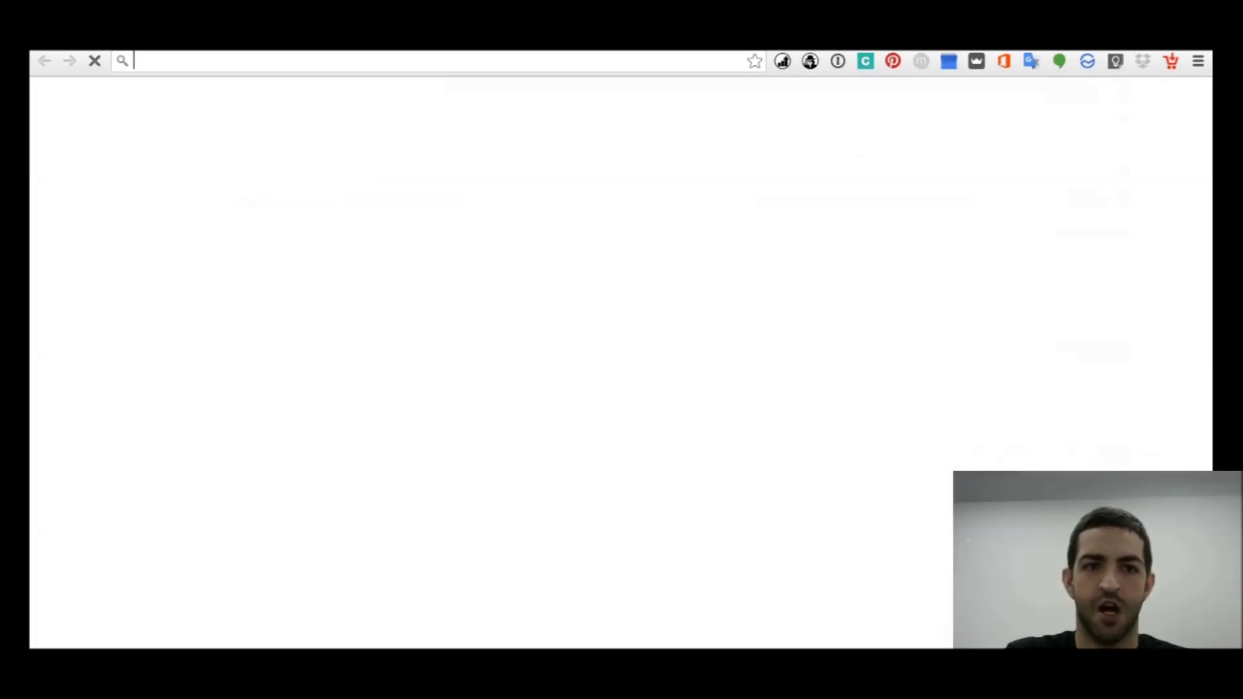
pyautogui.write('am')
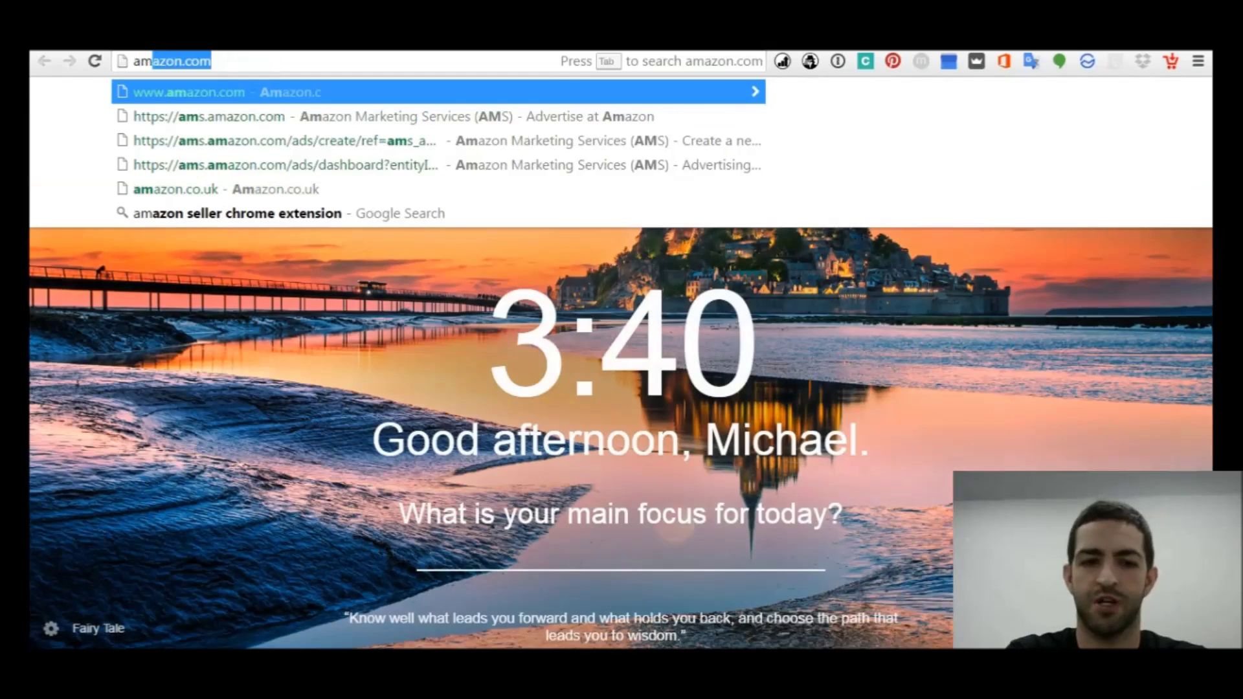
pyautogui.write('a')
pyautogui.press('Return')
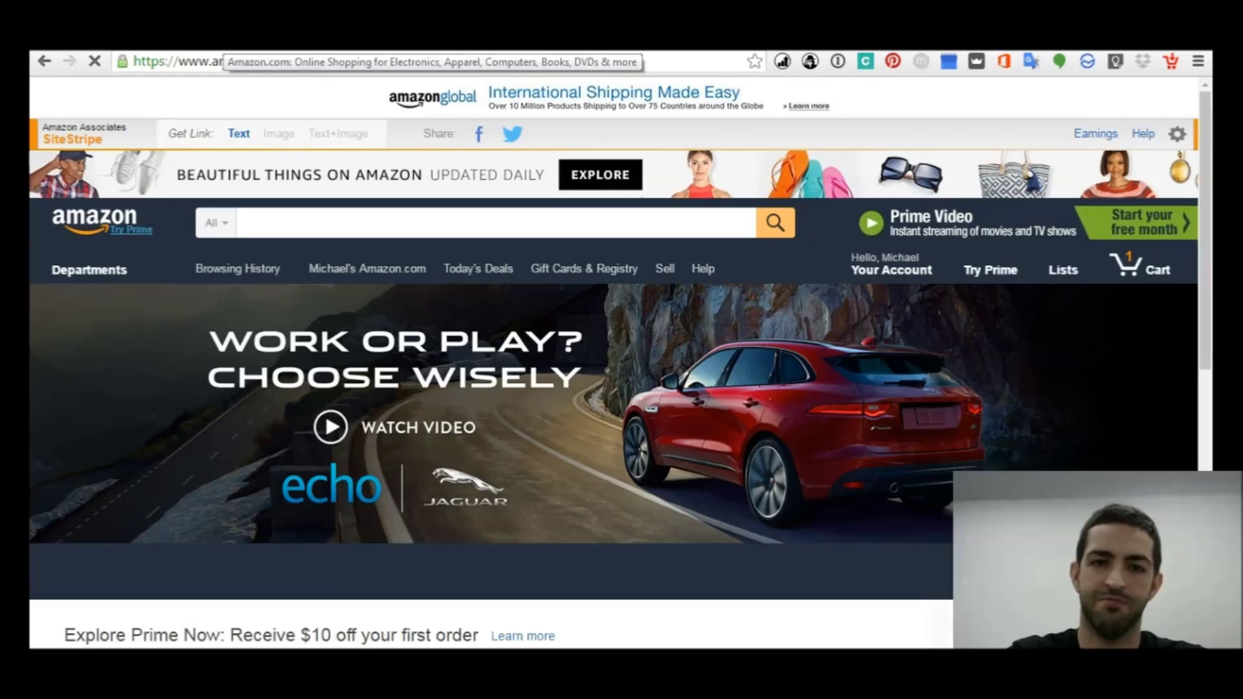
pyautogui.click(222, 226)
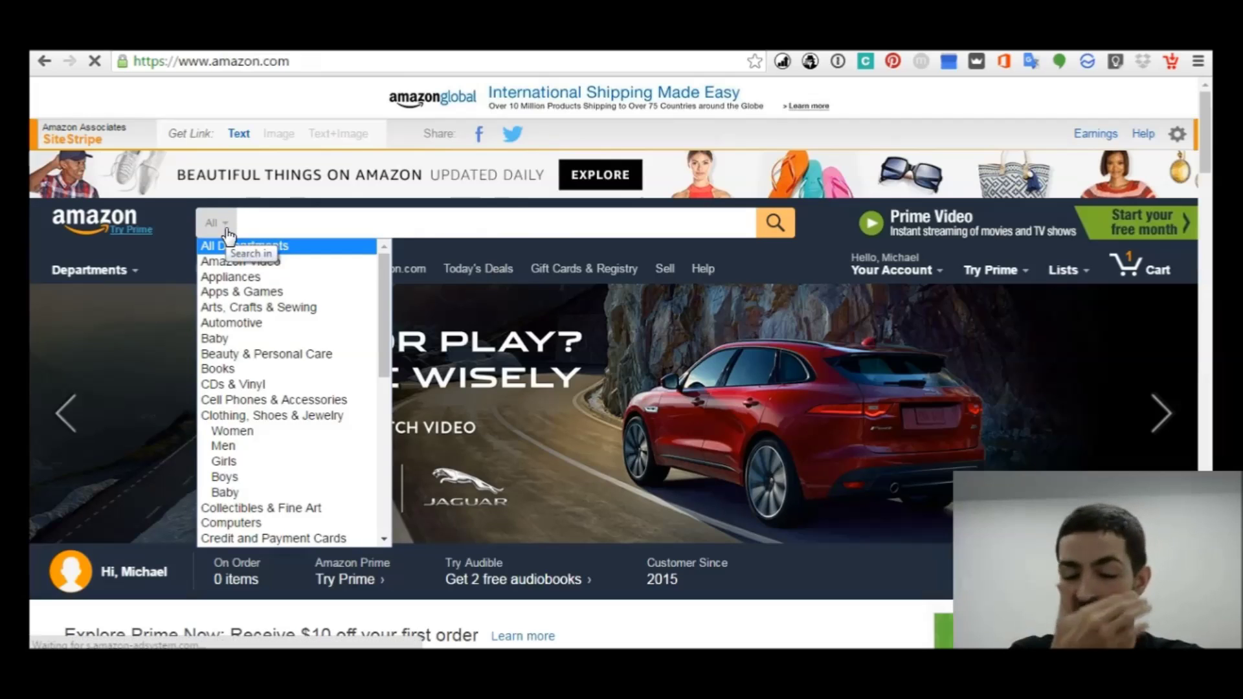
pyautogui.press('k')
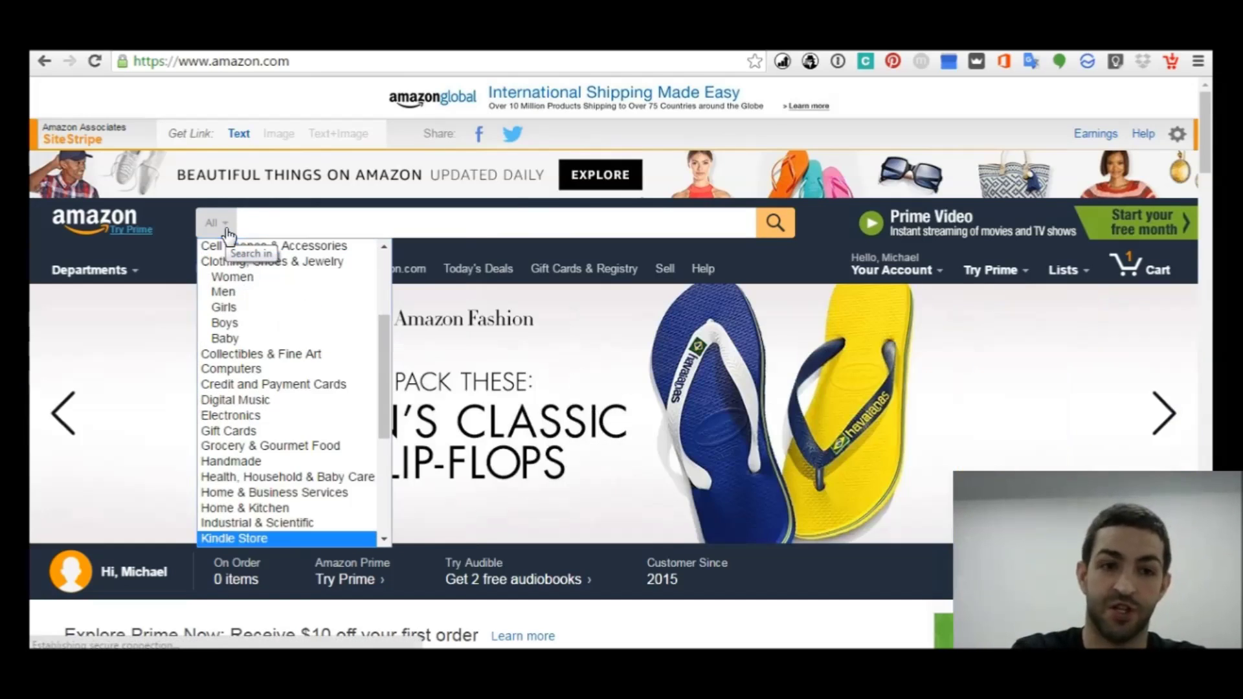
pyautogui.press('Return')
pyautogui.write('med')
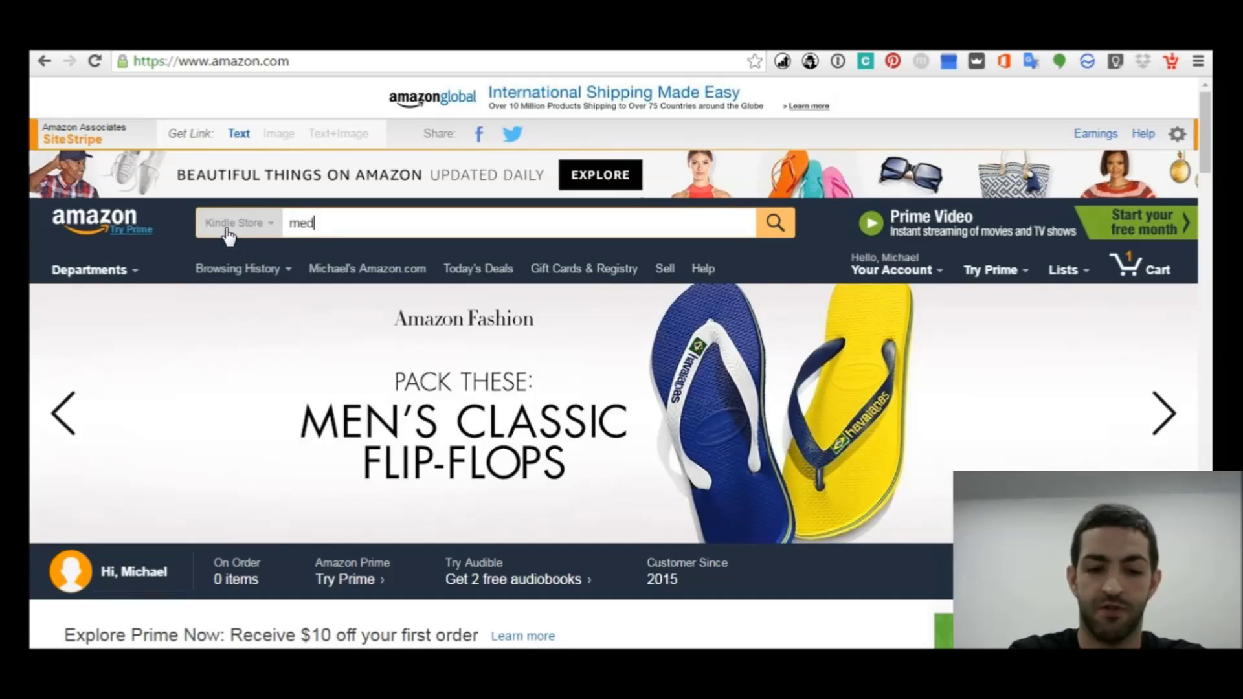
pyautogui.write('it')
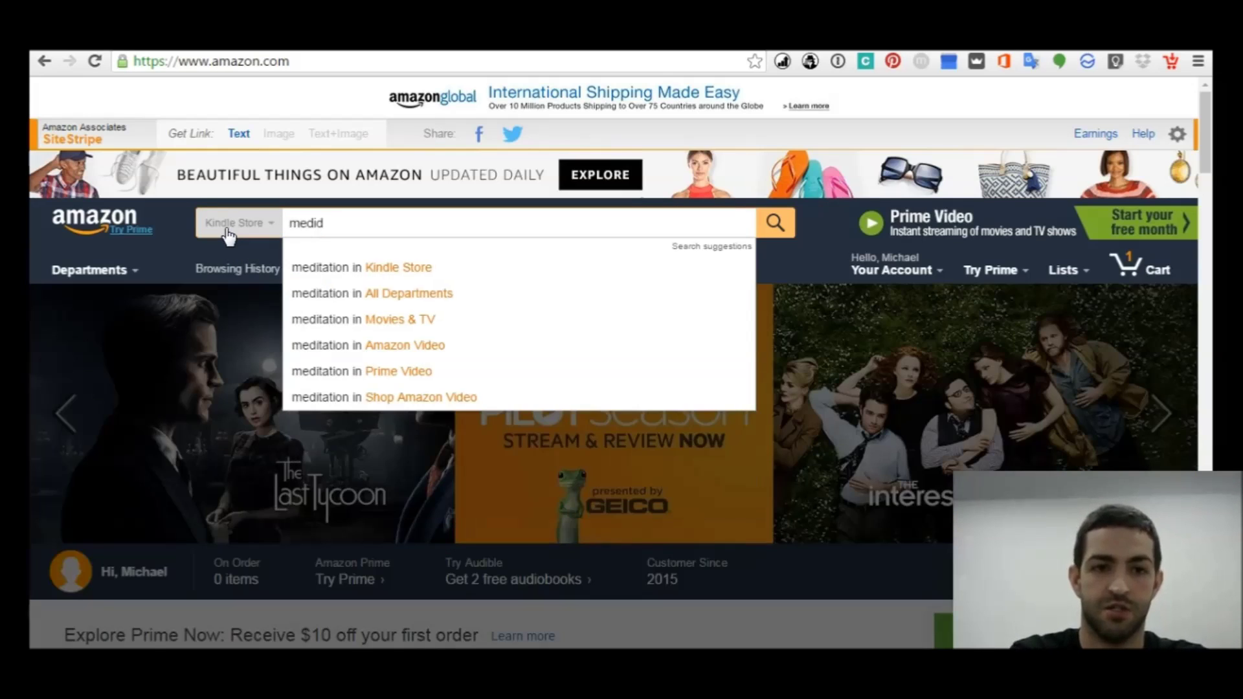
pyautogui.press('Down')
pyautogui.press('Return')
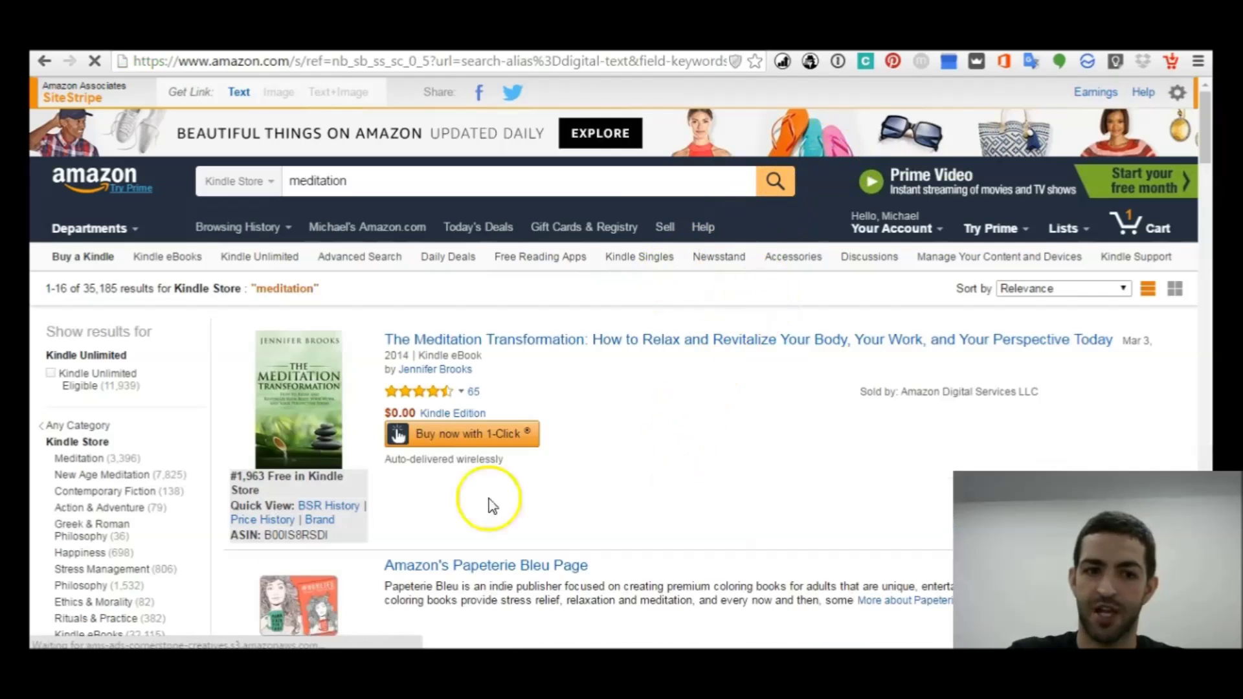
pyautogui.scroll(-1, 346, 466)
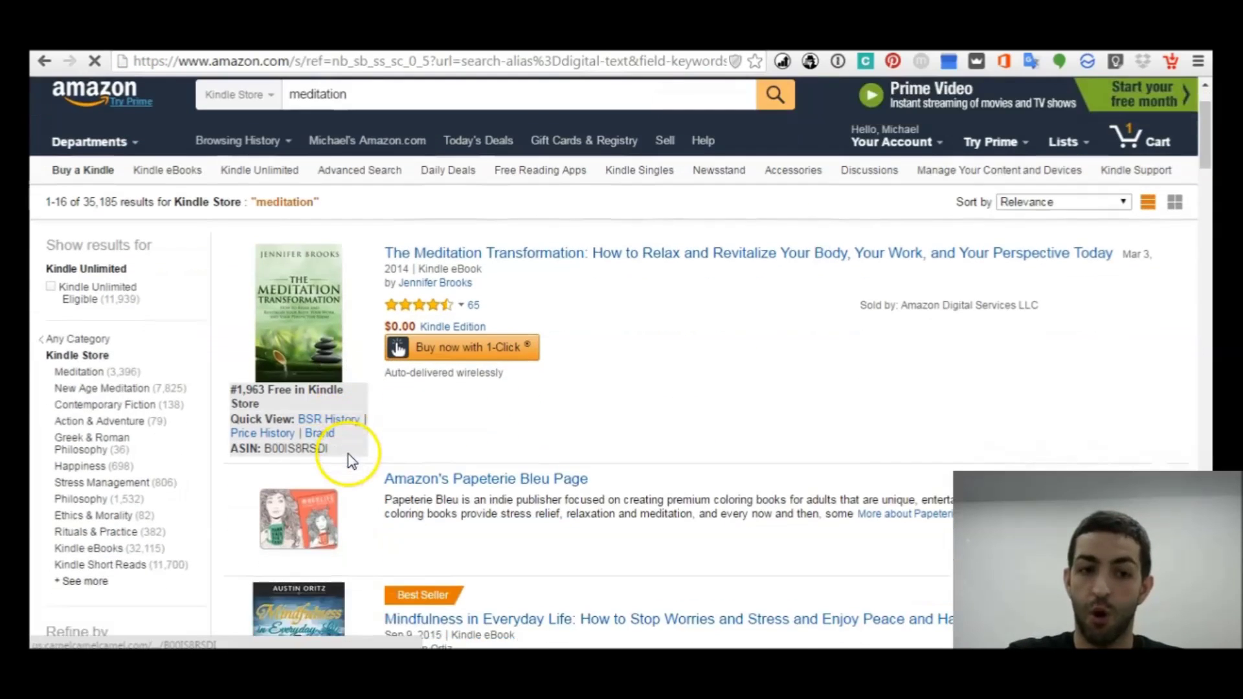
pyautogui.scroll(-2, 350, 455)
pyautogui.scroll(-1, 348, 455)
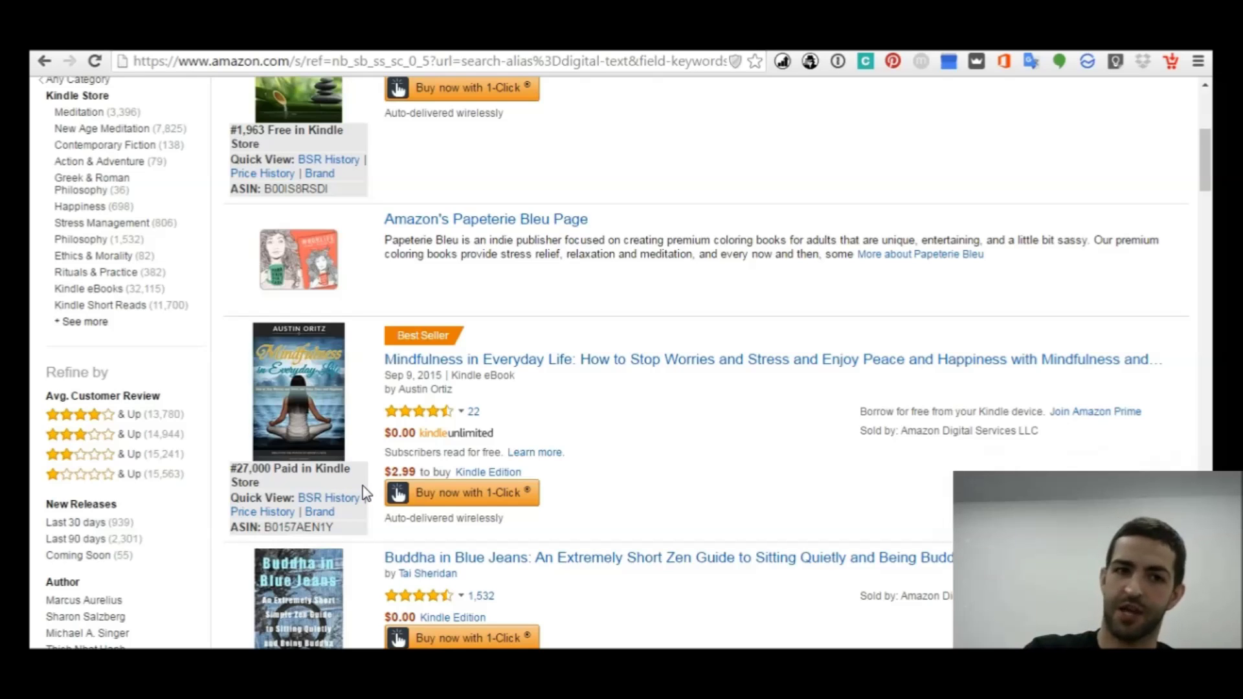
pyautogui.scroll(2, 359, 483)
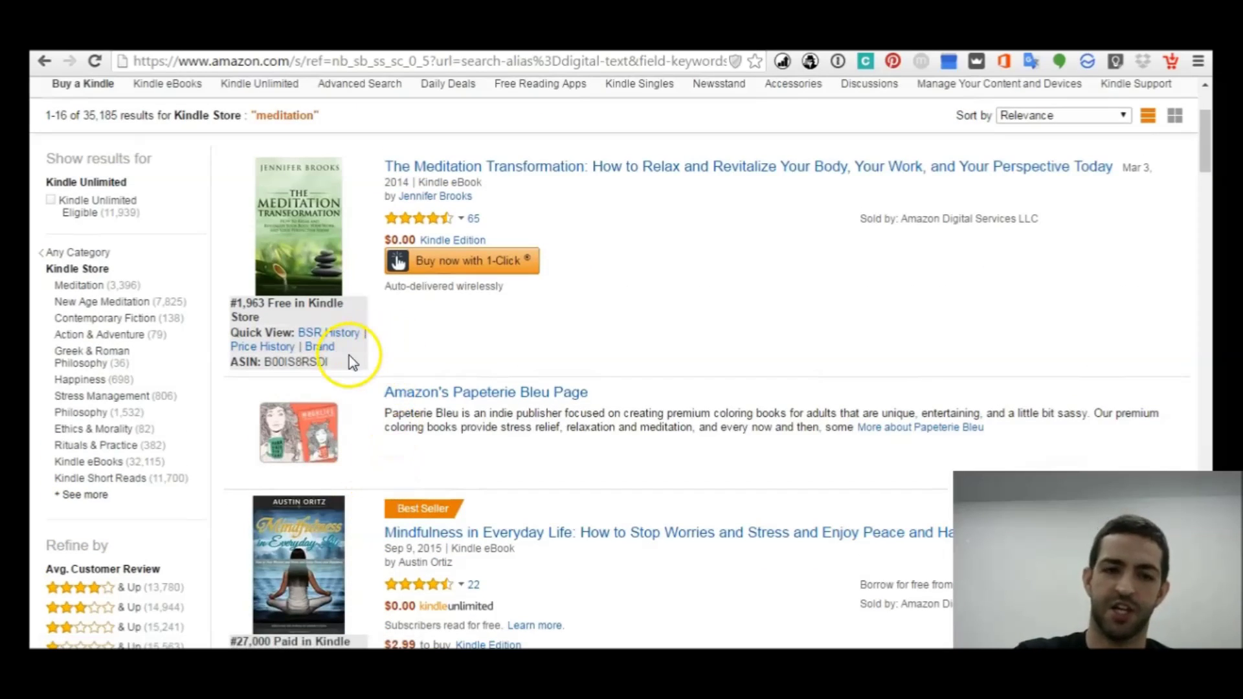
pyautogui.scroll(-3, 349, 356)
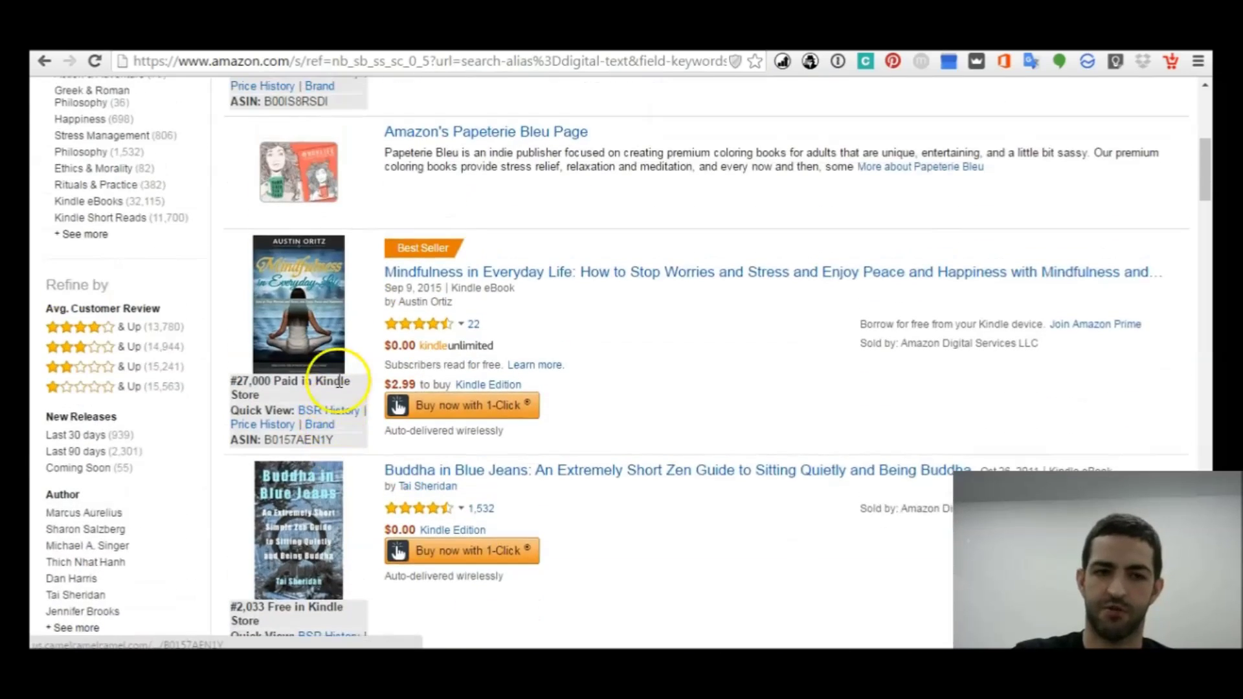
pyautogui.scroll(-2, 335, 383)
pyautogui.scroll(-1, 333, 417)
pyautogui.scroll(-2, 350, 408)
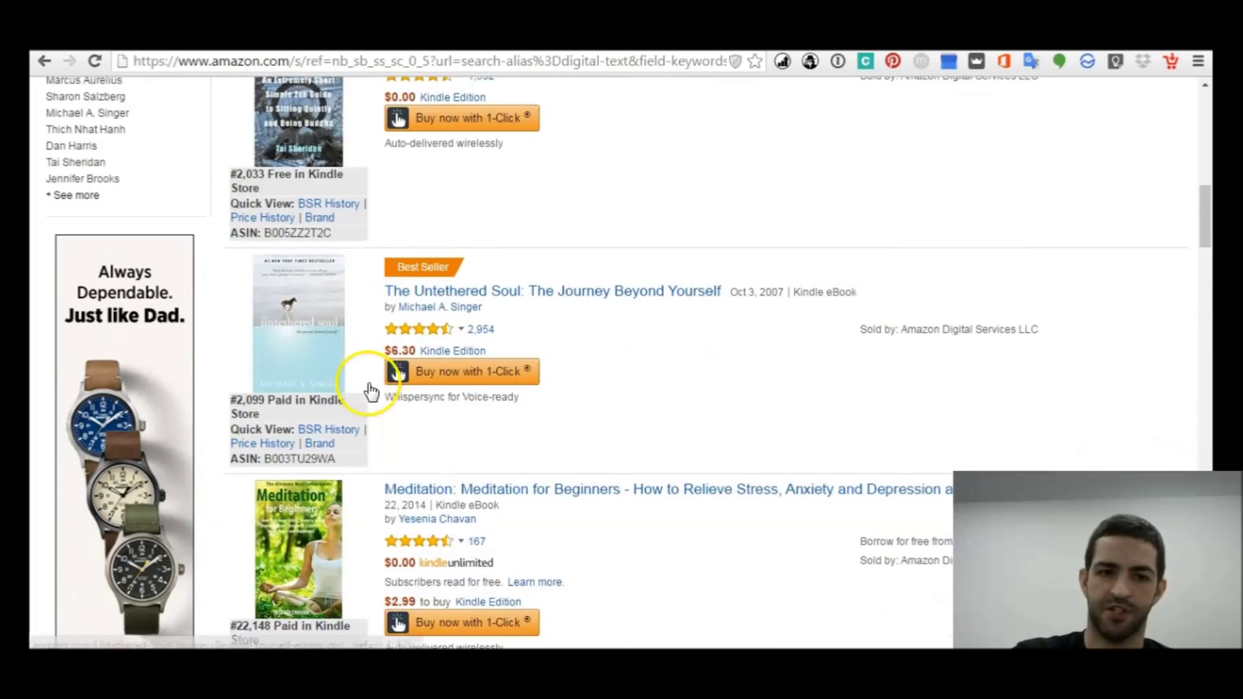
pyautogui.scroll(-2, 353, 428)
pyautogui.scroll(-2, 352, 430)
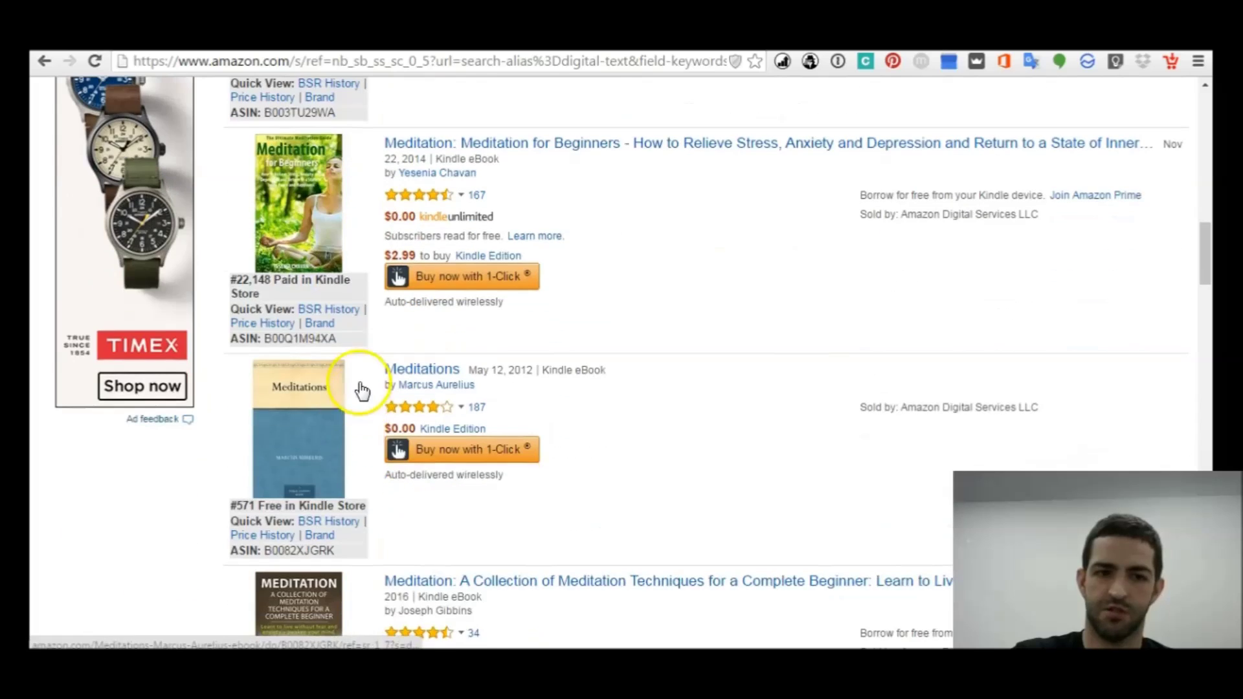
pyautogui.scroll(-2, 360, 390)
pyautogui.scroll(-2, 372, 425)
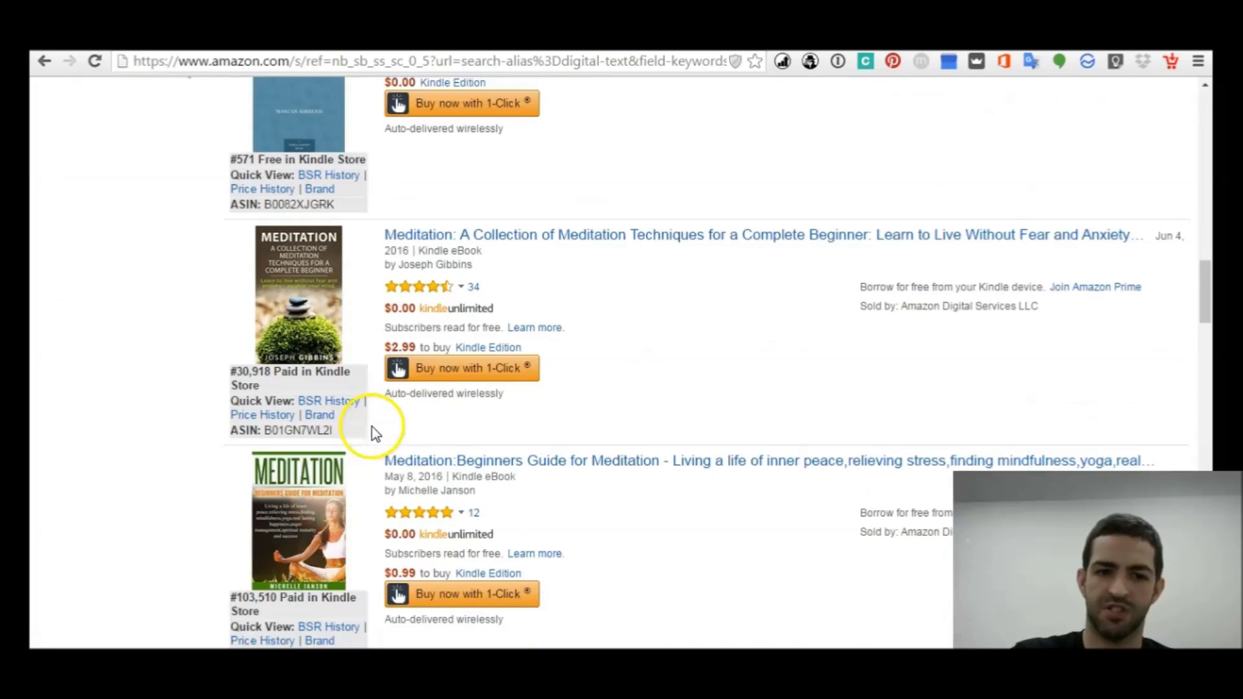
pyautogui.scroll(2, 373, 451)
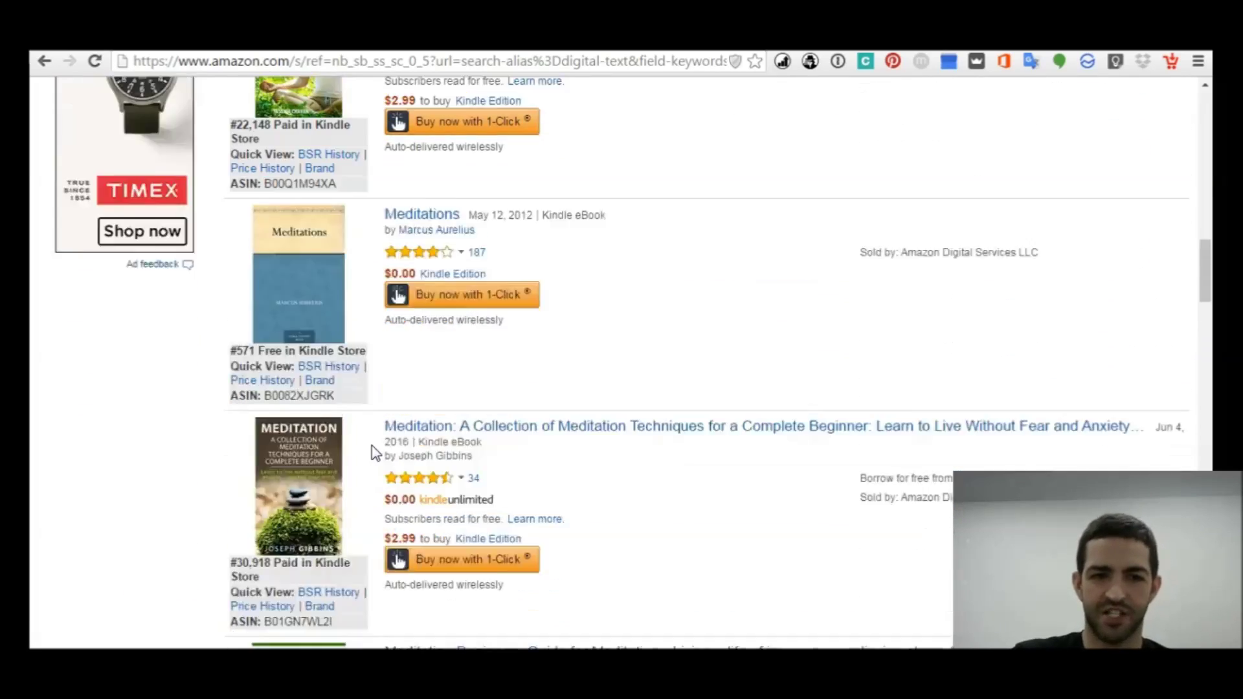
pyautogui.scroll(1, 372, 446)
pyautogui.scroll(2, 372, 467)
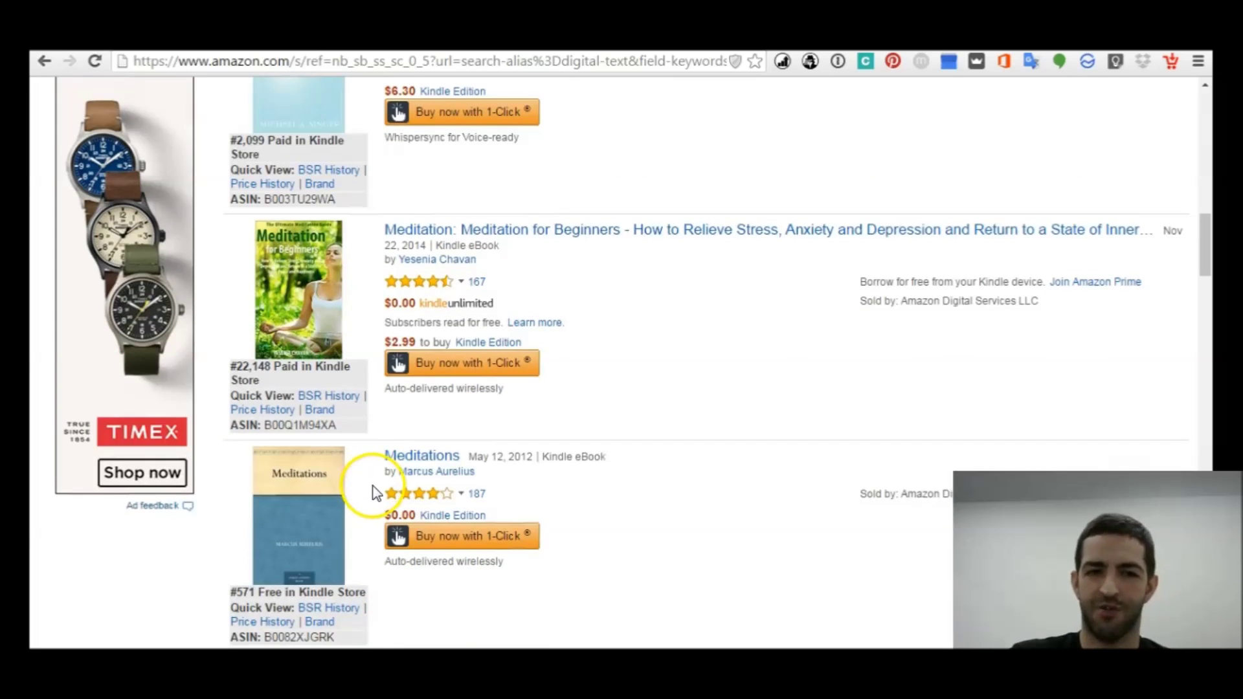
pyautogui.scroll(-4, 374, 492)
pyautogui.scroll(-3, 375, 493)
pyautogui.scroll(-2, 376, 494)
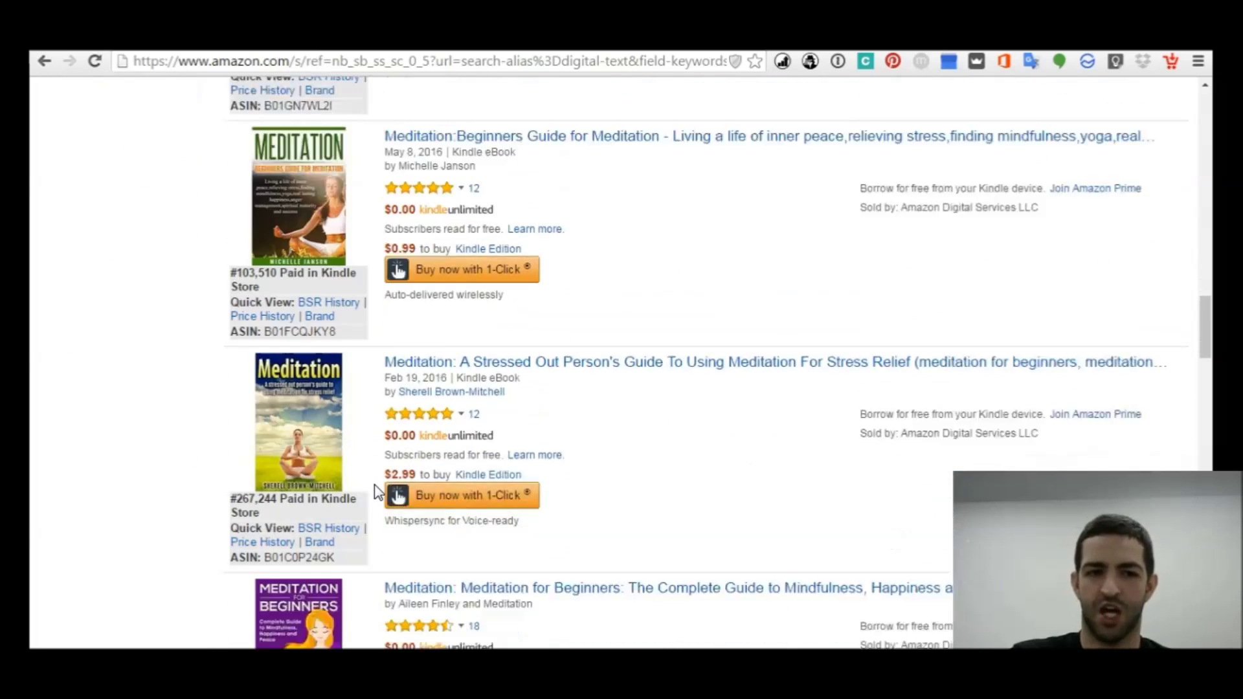
pyautogui.scroll(-1, 379, 494)
pyautogui.scroll(5, 377, 495)
pyautogui.scroll(6, 377, 495)
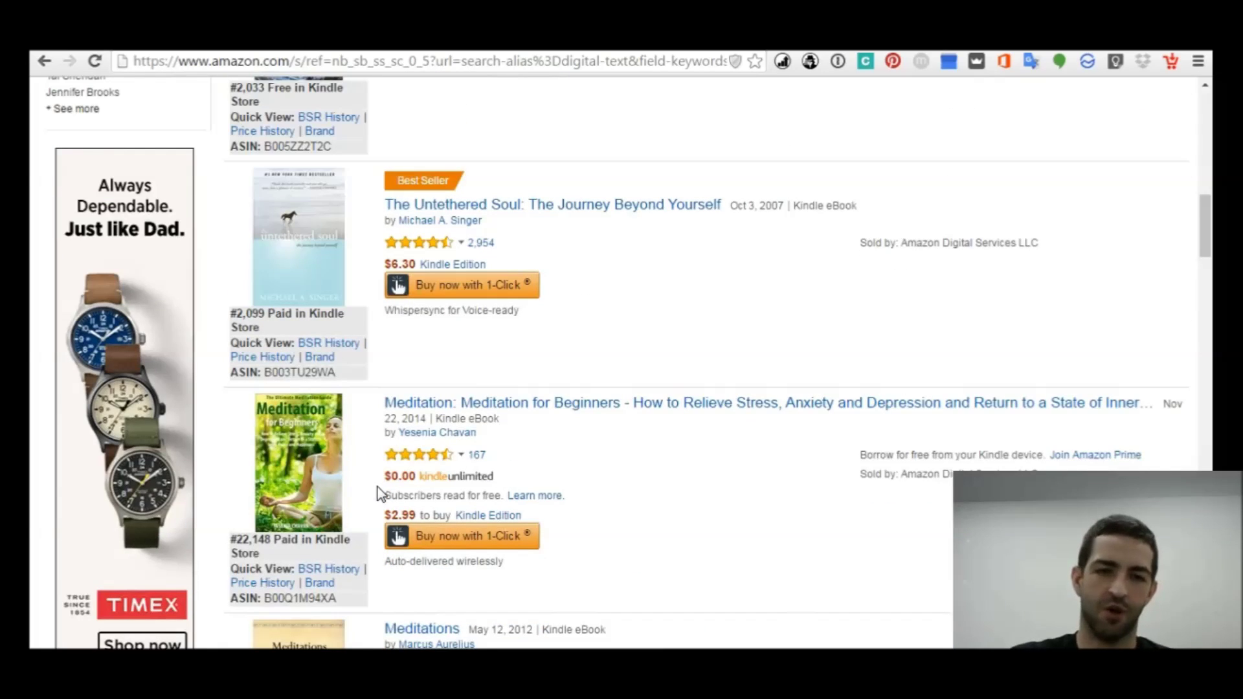
pyautogui.scroll(4, 376, 494)
pyautogui.scroll(5, 377, 494)
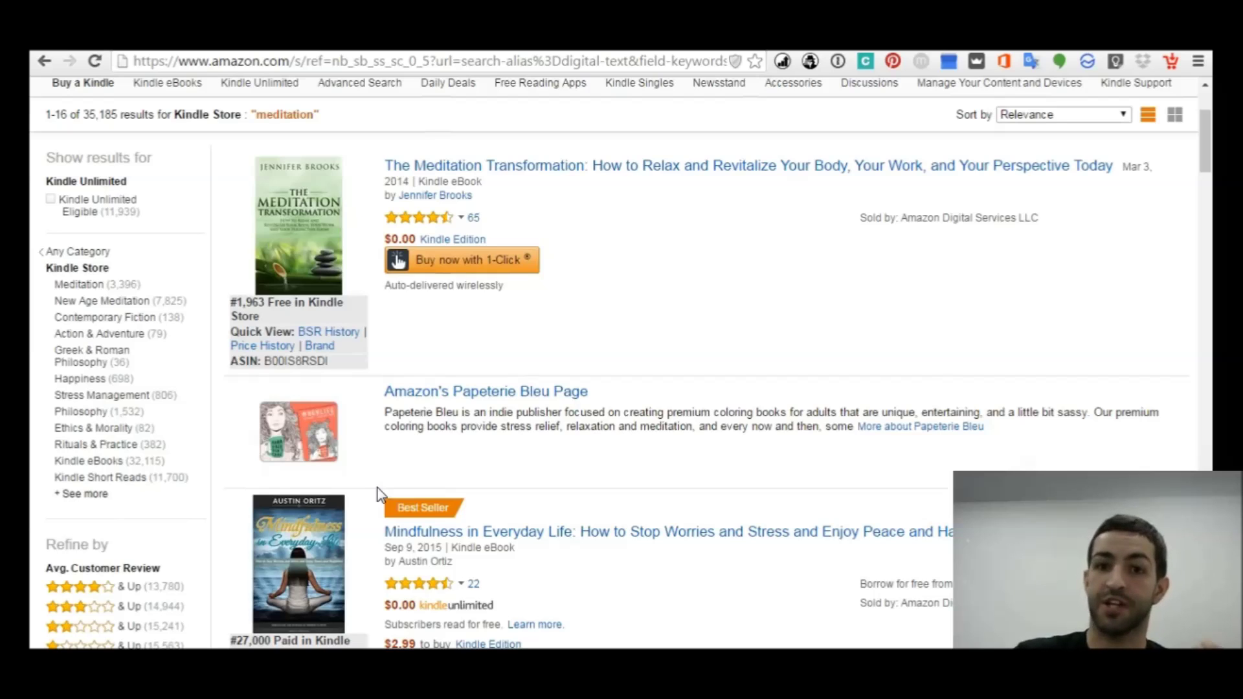
pyautogui.scroll(3, 379, 494)
pyautogui.scroll(-3, 378, 485)
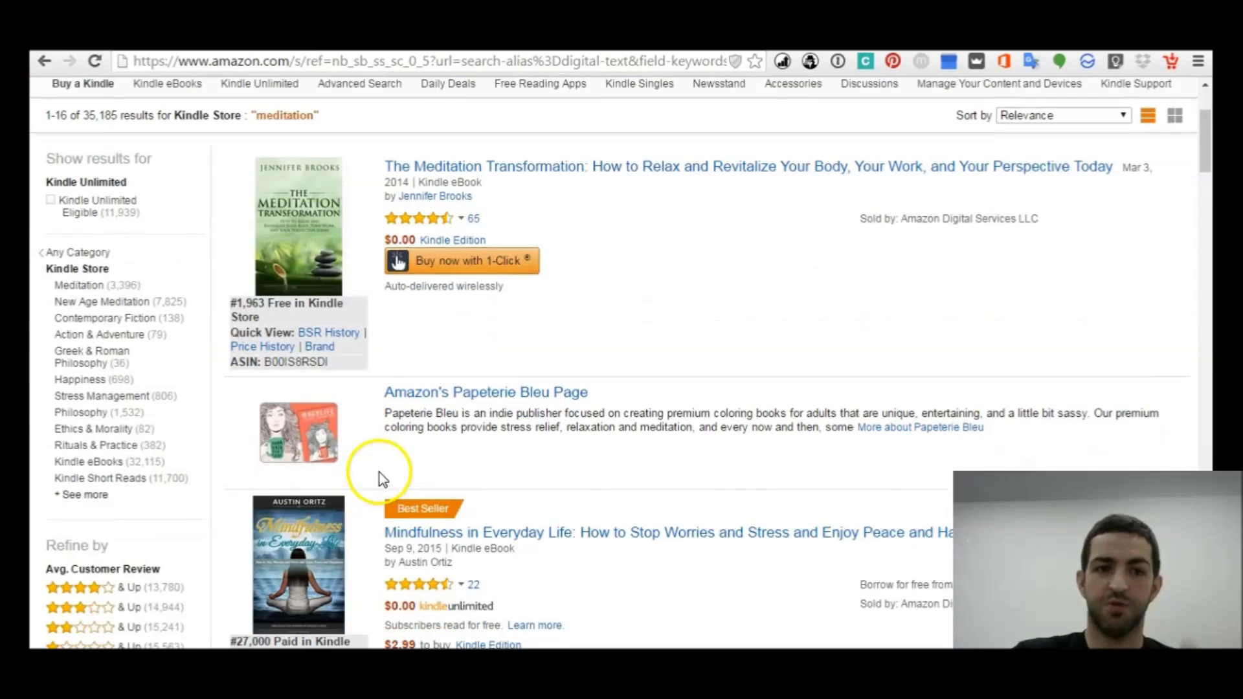
pyautogui.scroll(-1, 341, 436)
pyautogui.scroll(-2, 346, 327)
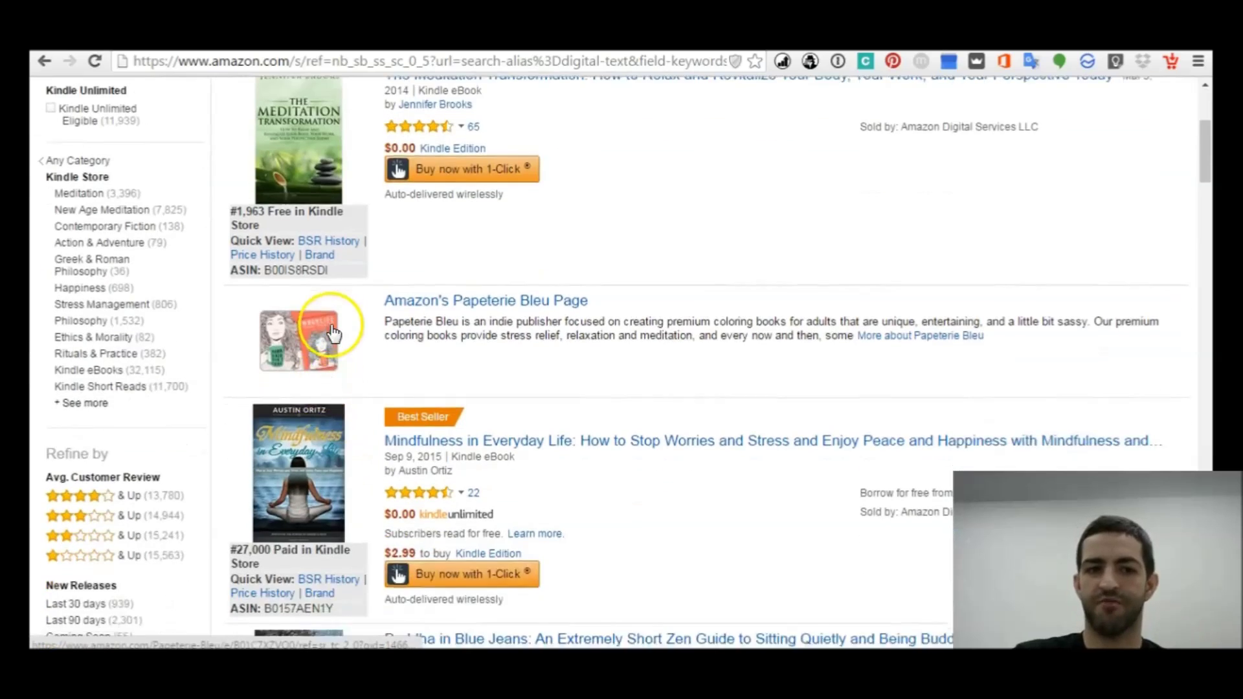
pyautogui.scroll(-3, 331, 331)
pyautogui.scroll(-1, 389, 306)
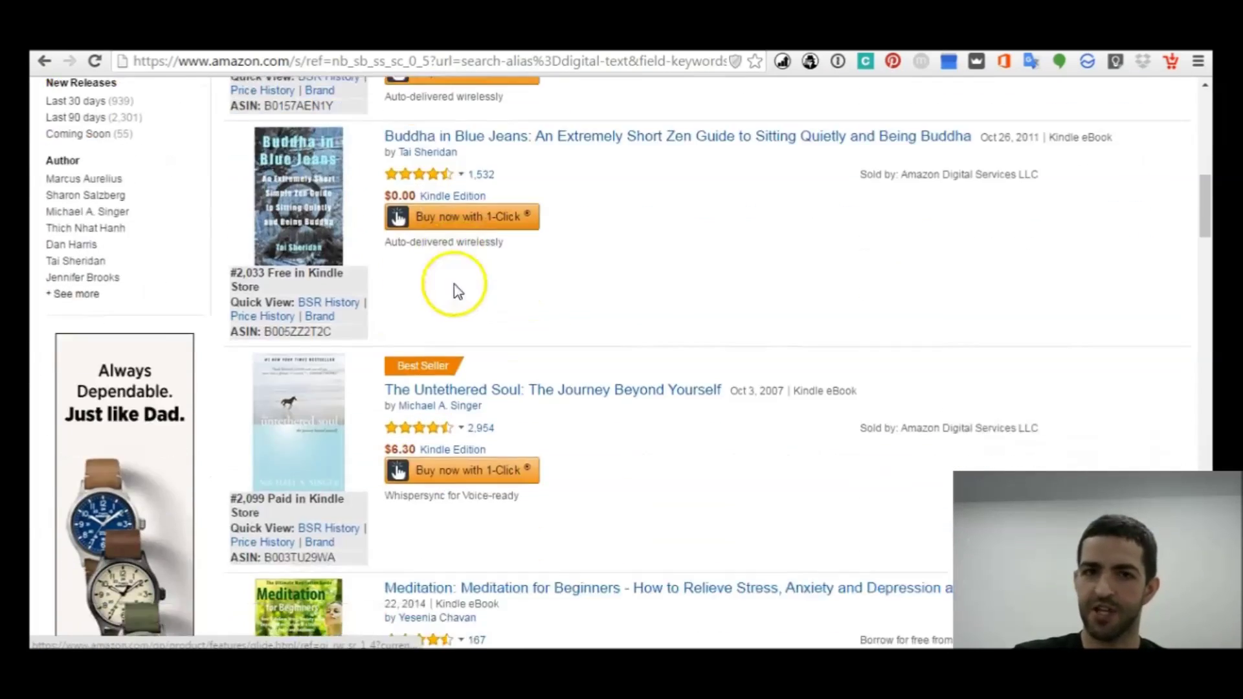
pyautogui.scroll(6, 457, 292)
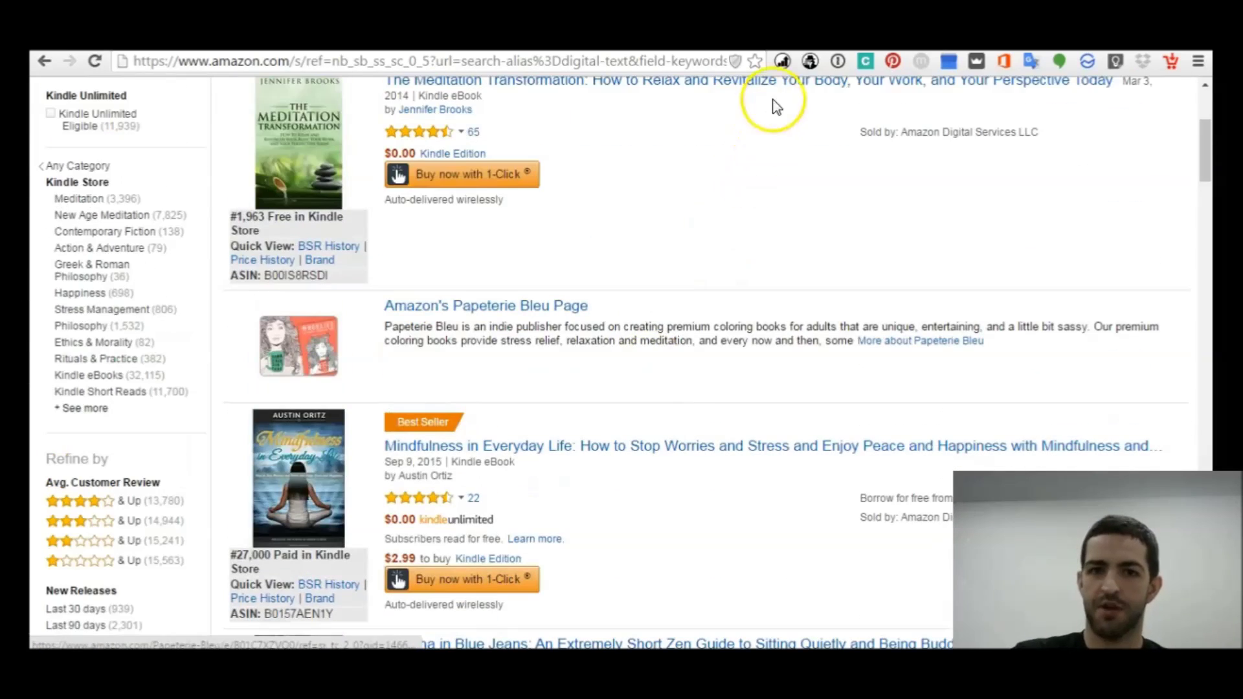
# Step: Bring up the KDSPY keyword results overlay for the meditation search
pyautogui.click(810, 61)
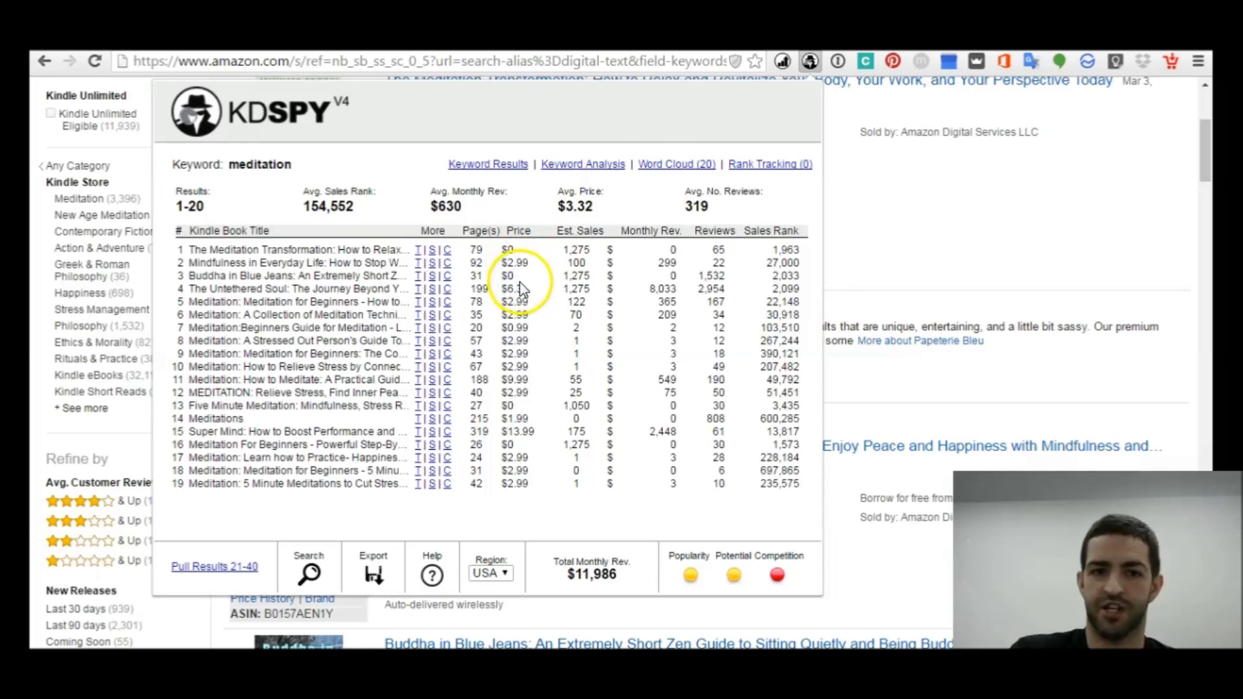
# Step: Review KDSPY Keyword Analysis, Keyword Results and the meditation Word Cloud (20), then close the overlay
pyautogui.click(601, 168)
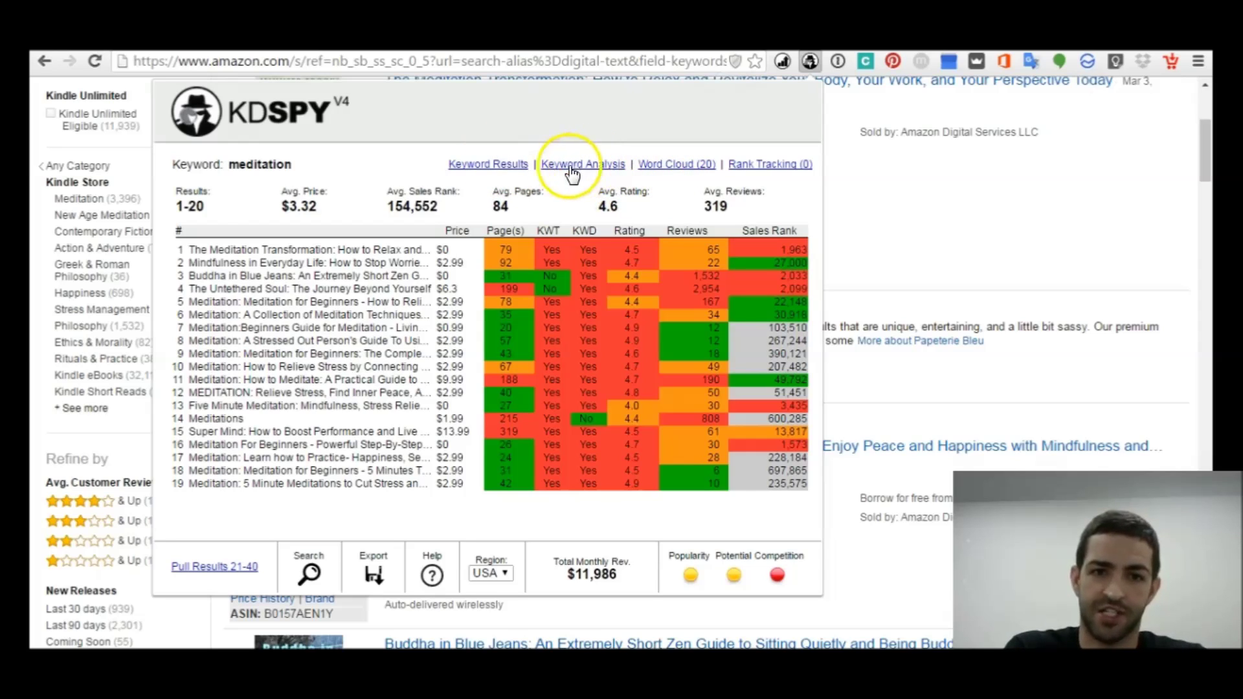
pyautogui.click(515, 165)
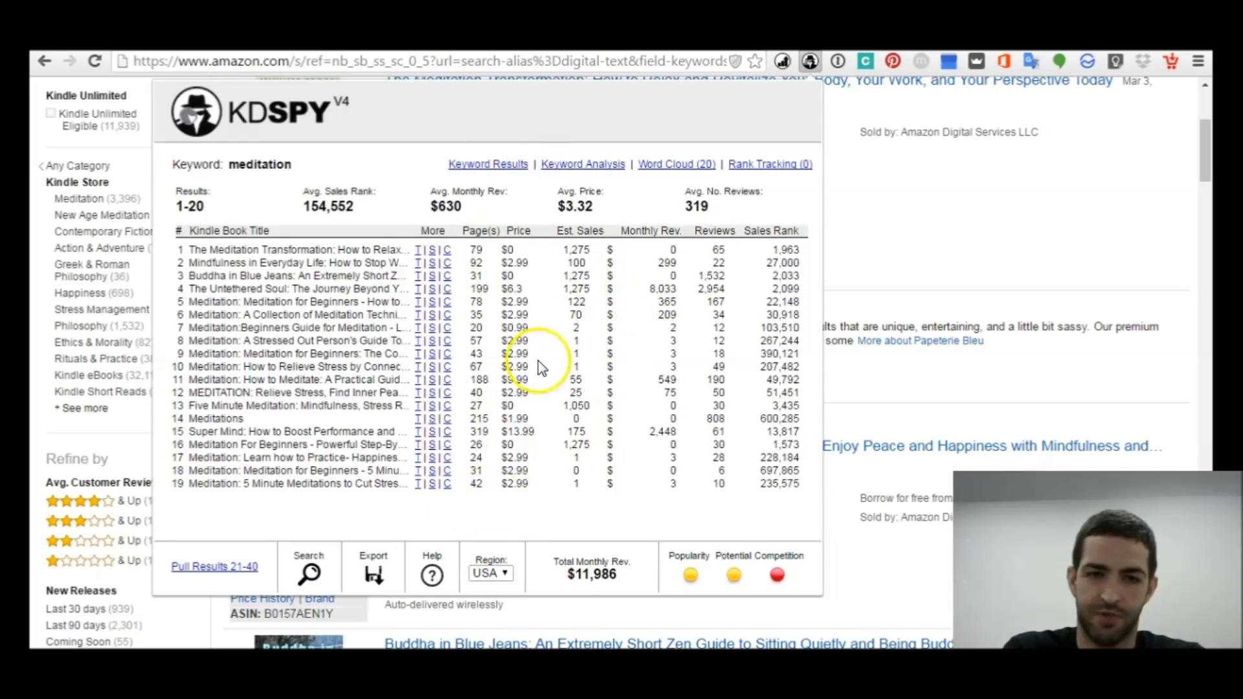
pyautogui.click(597, 165)
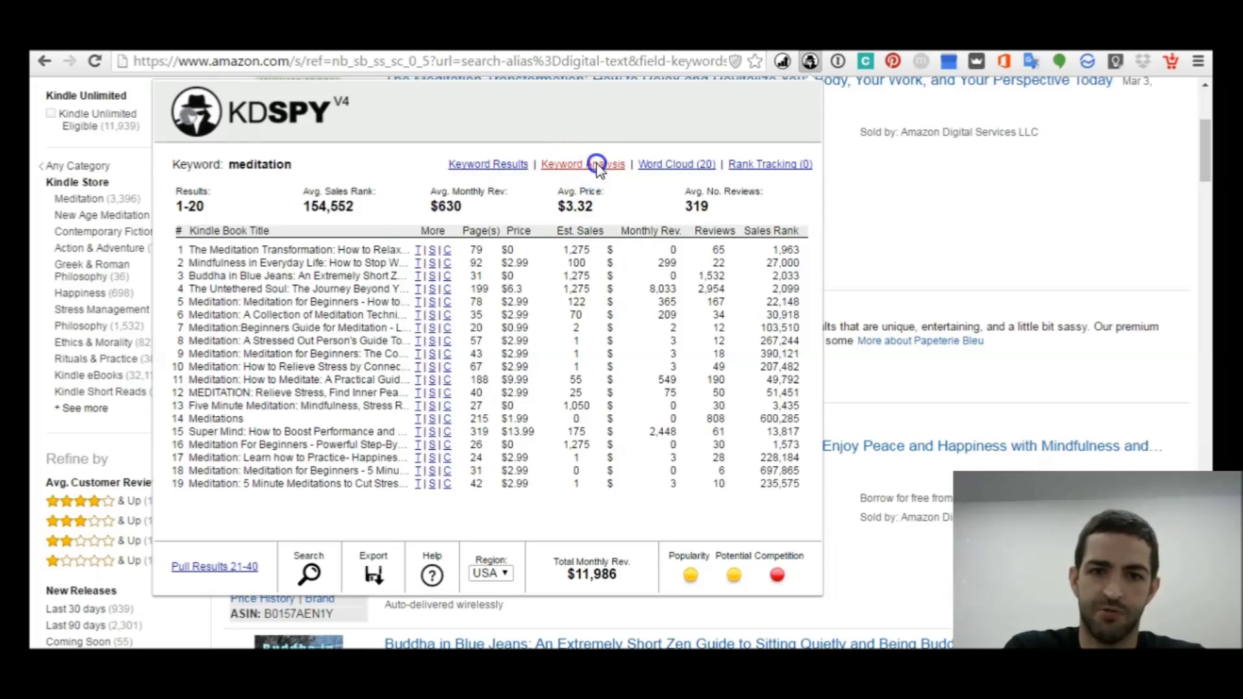
pyautogui.click(680, 165)
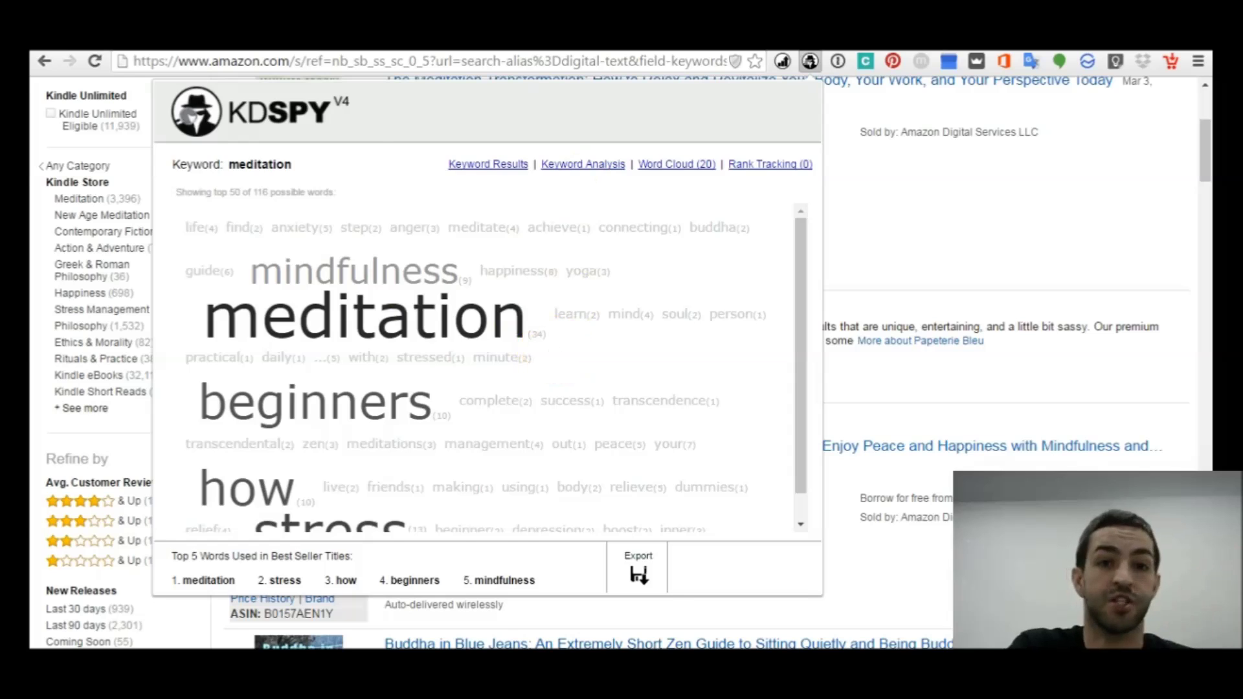
pyautogui.press('Escape')
pyautogui.scroll(3, 736, 269)
pyautogui.scroll(1, 736, 269)
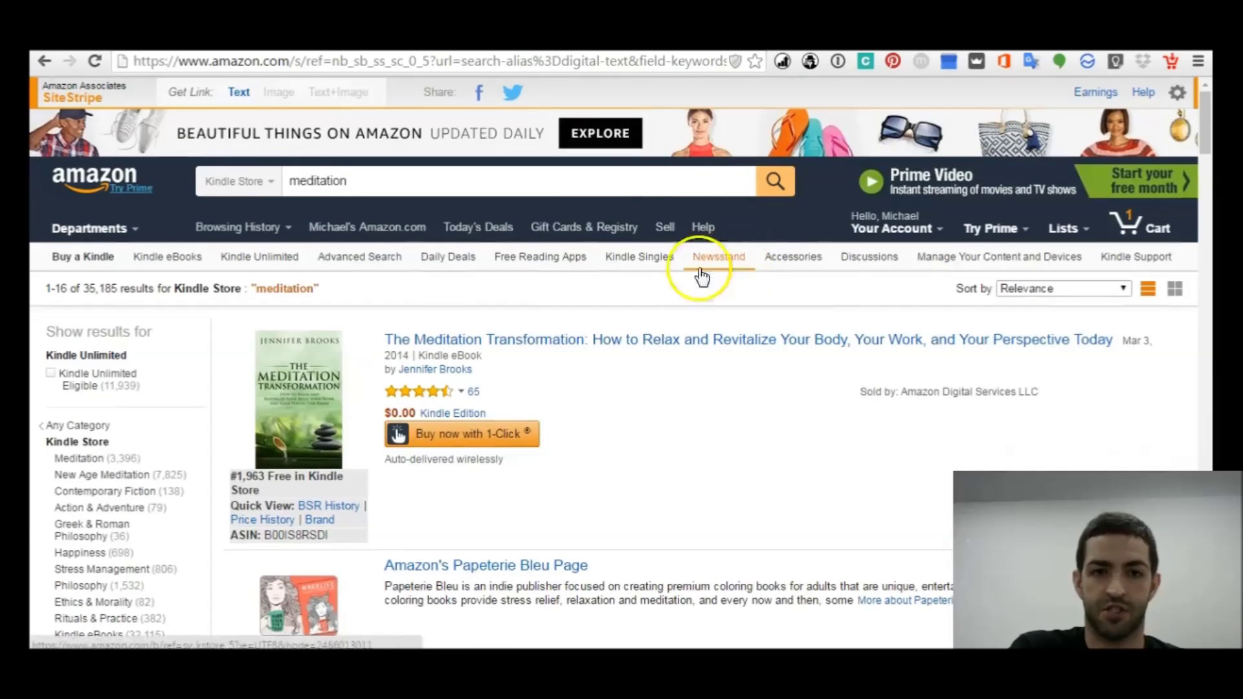
# Step: Replace the search with 'parenting' in the Kindle Store and bring up KDSPY keyword results for it
pyautogui.click(623, 184)
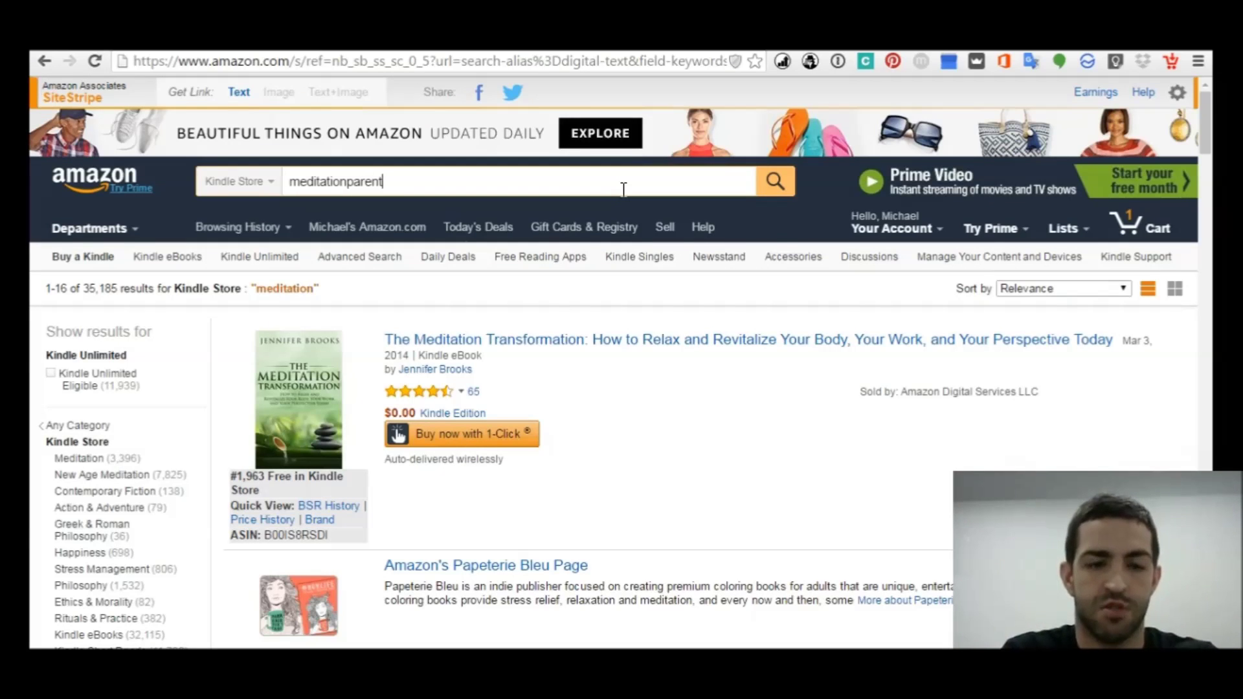
pyautogui.hotkey('ctrl', 'a')
pyautogui.write('pare')
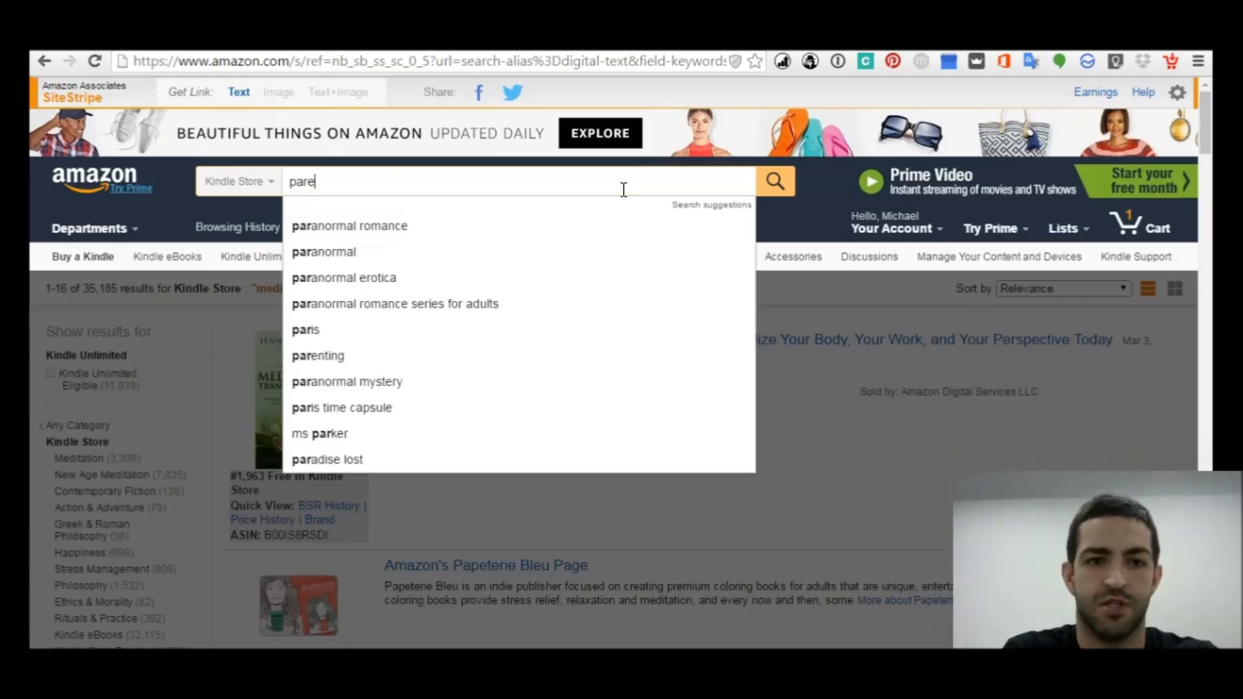
pyautogui.write('nting')
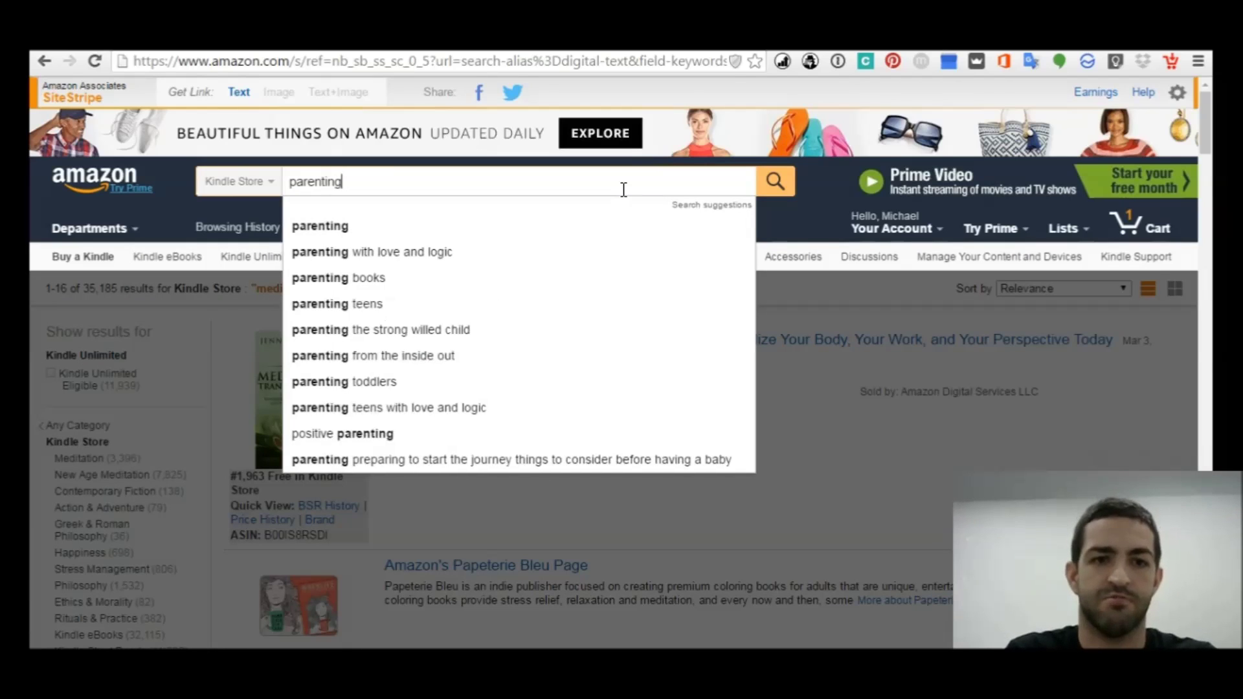
pyautogui.press('Return')
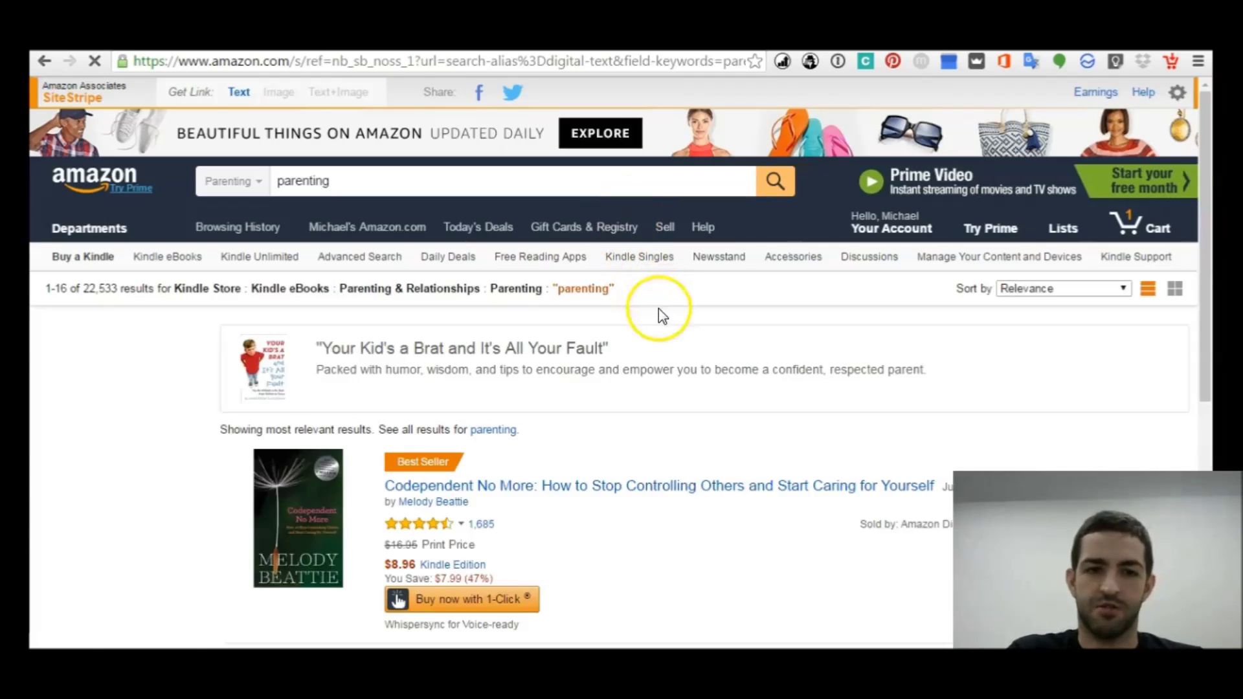
pyautogui.scroll(-1, 688, 369)
pyautogui.scroll(-1, 688, 379)
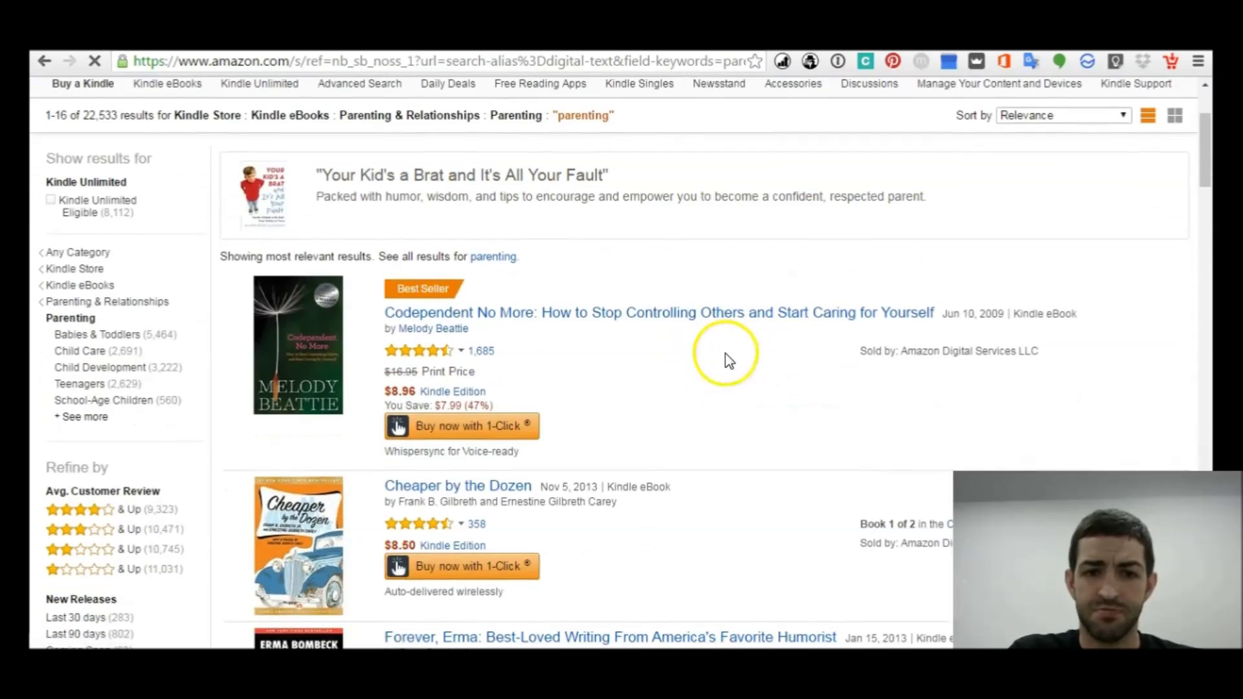
pyautogui.scroll(-1, 720, 377)
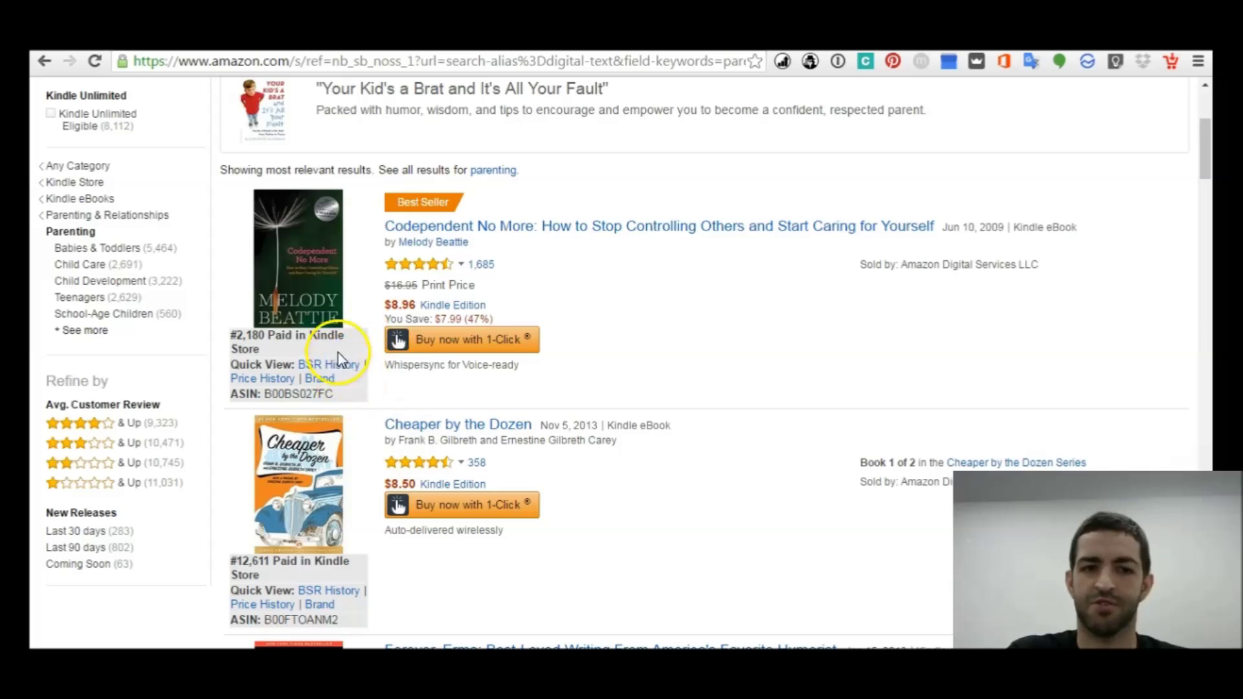
pyautogui.scroll(-1, 334, 269)
pyautogui.scroll(-1, 344, 334)
pyautogui.scroll(-1, 347, 389)
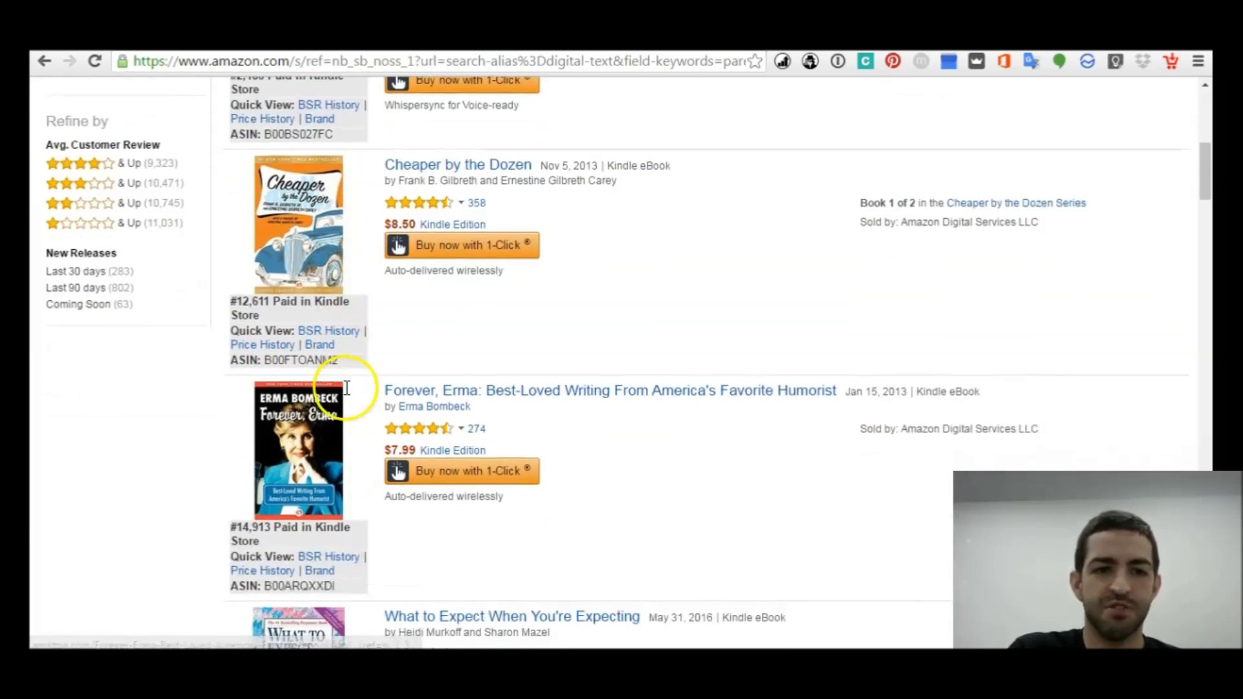
pyautogui.scroll(-1, 345, 389)
pyautogui.scroll(-2, 347, 393)
pyautogui.scroll(-1, 349, 400)
pyautogui.scroll(-1, 358, 413)
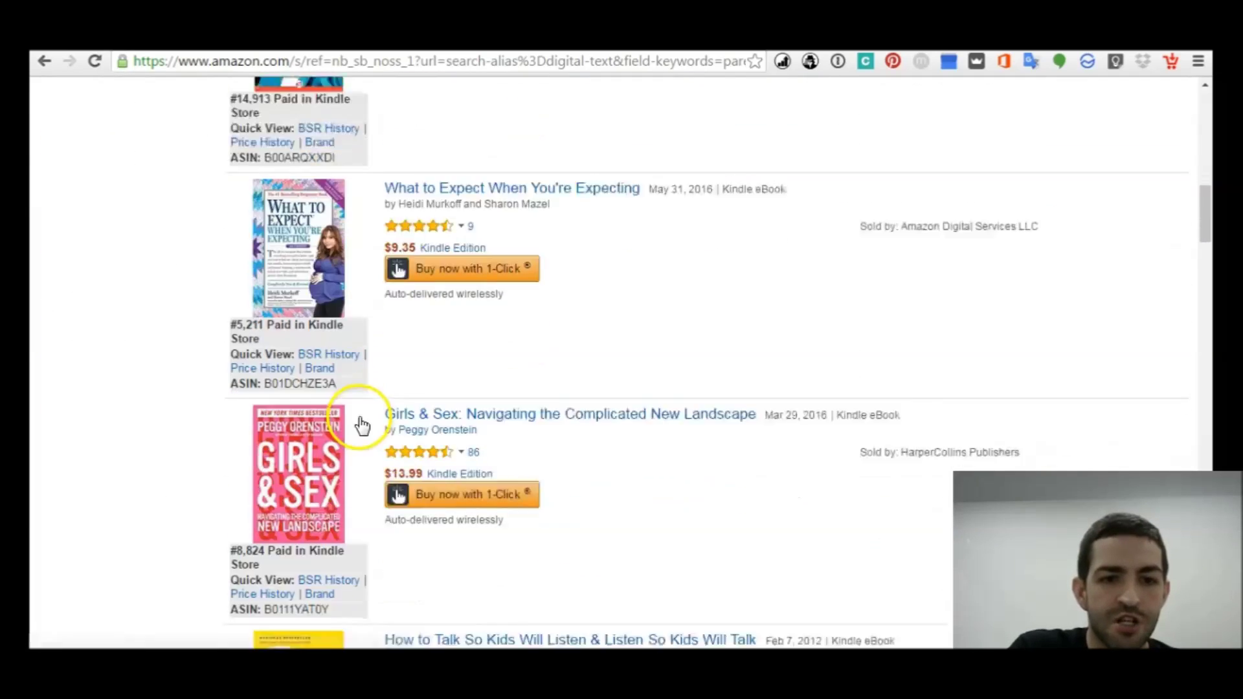
pyautogui.scroll(-1, 362, 424)
pyautogui.scroll(-1, 362, 424)
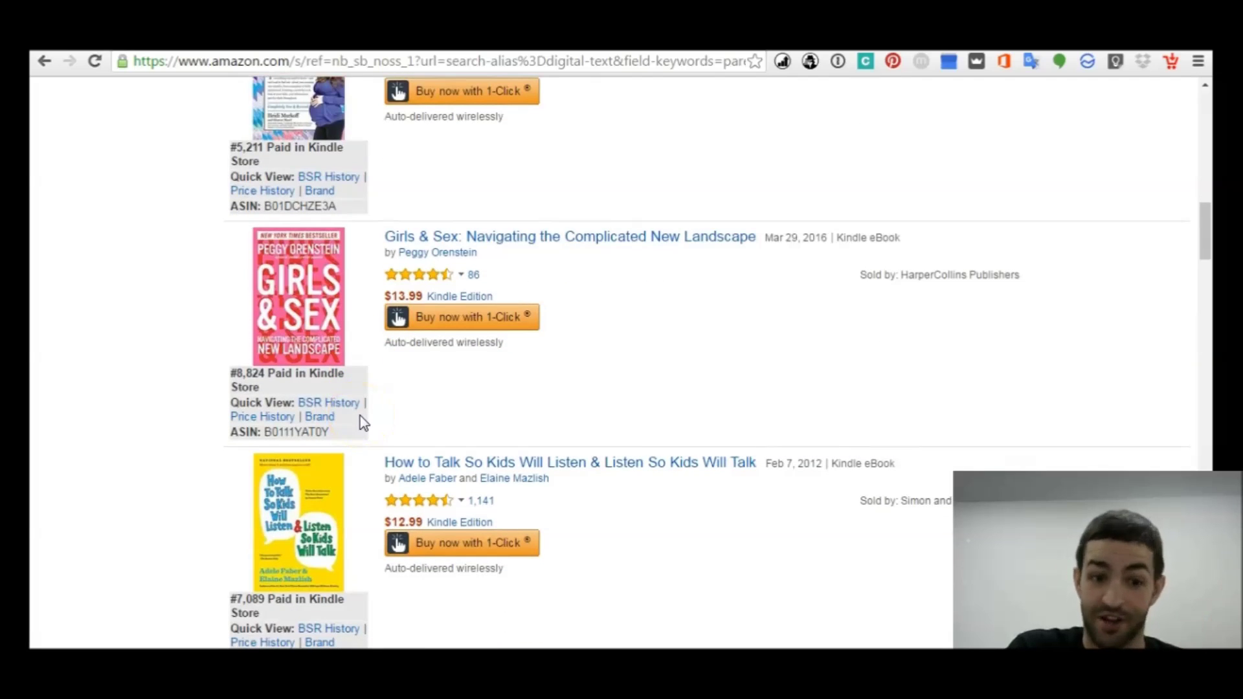
pyautogui.scroll(2, 350, 385)
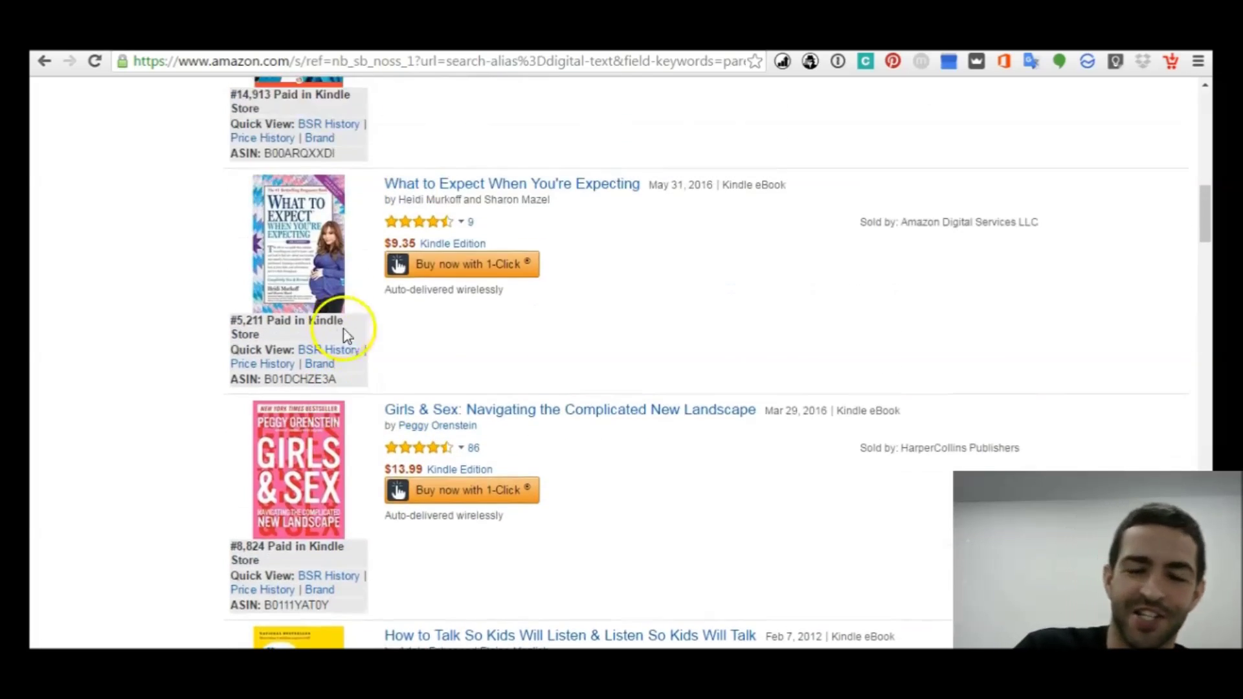
pyautogui.scroll(3, 387, 348)
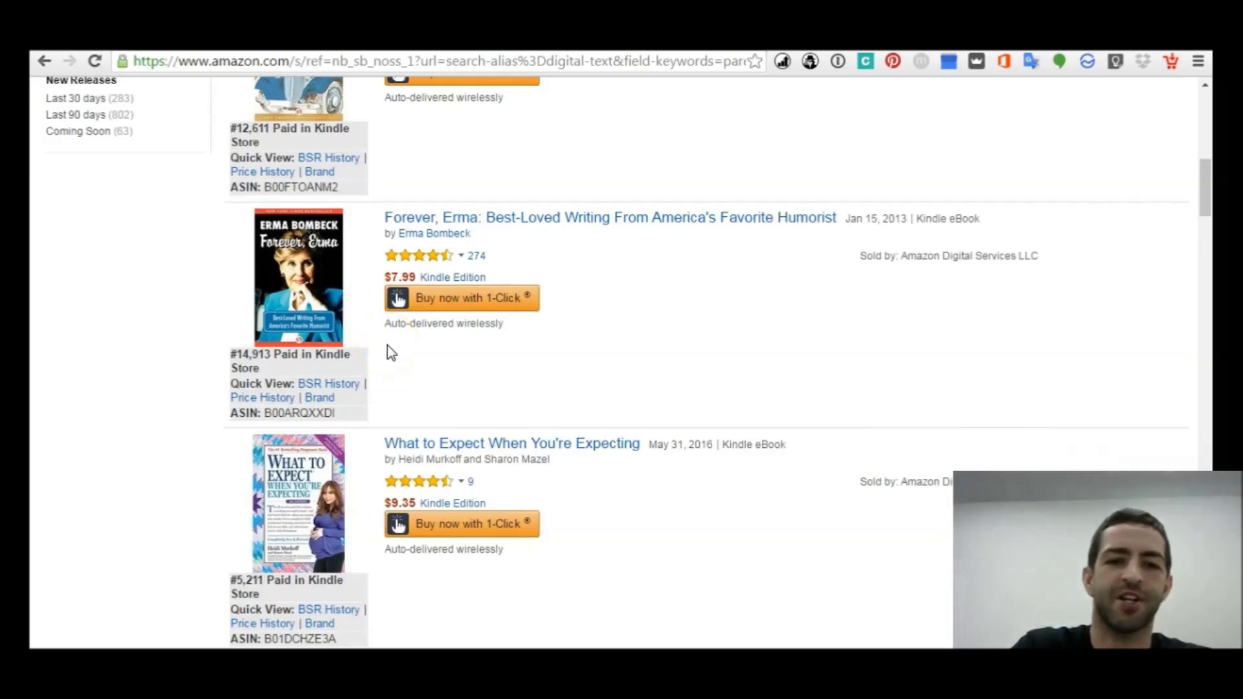
pyautogui.scroll(2, 387, 347)
pyautogui.scroll(3, 374, 350)
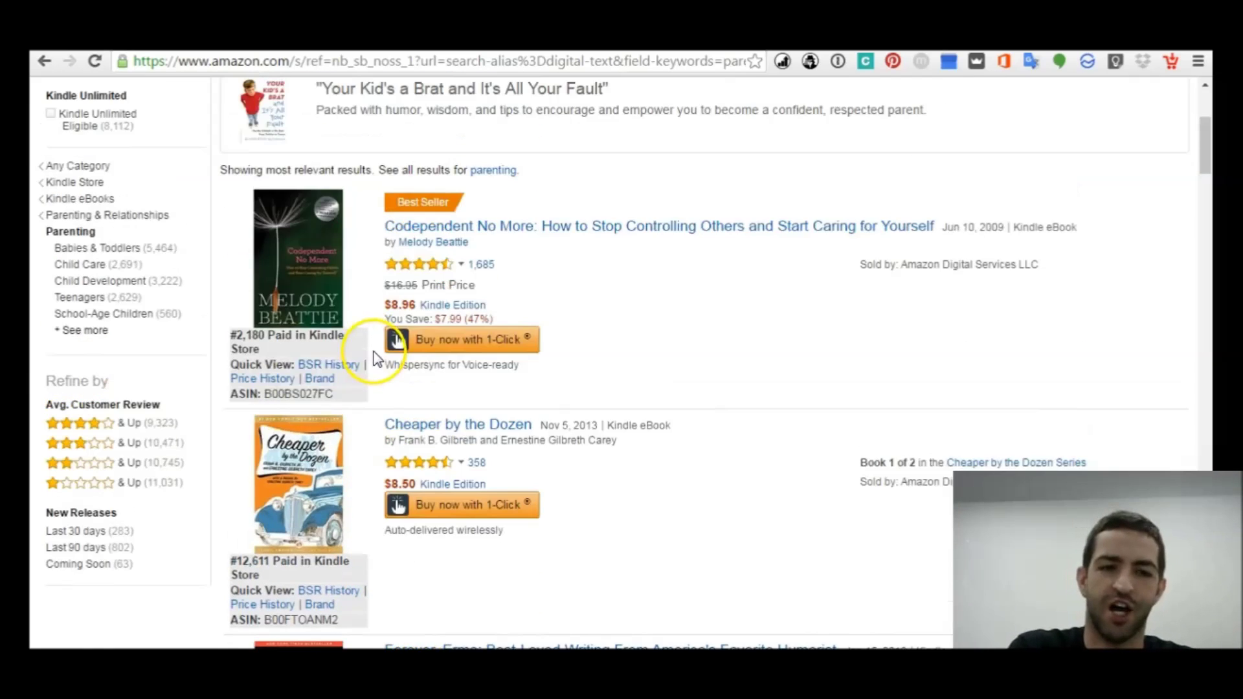
pyautogui.scroll(1, 374, 351)
pyautogui.scroll(-1, 331, 374)
pyautogui.scroll(-3, 328, 360)
pyautogui.scroll(-1, 350, 457)
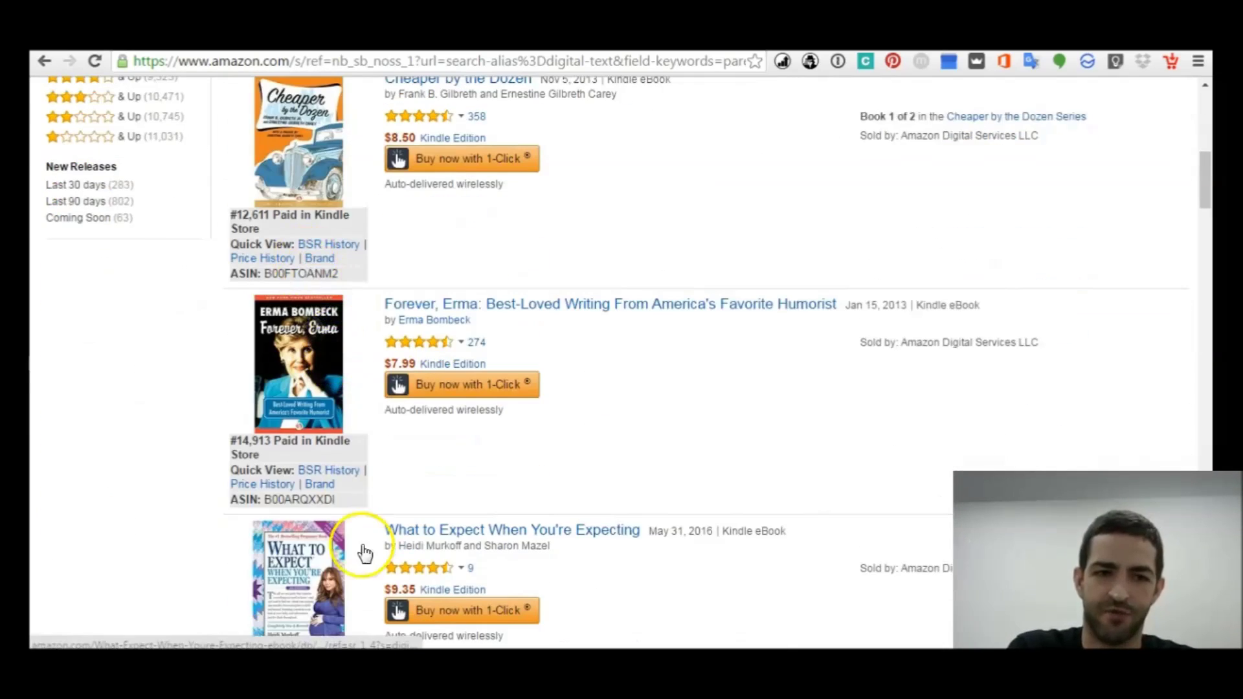
pyautogui.scroll(1, 389, 444)
pyautogui.scroll(2, 389, 452)
pyautogui.scroll(2, 479, 466)
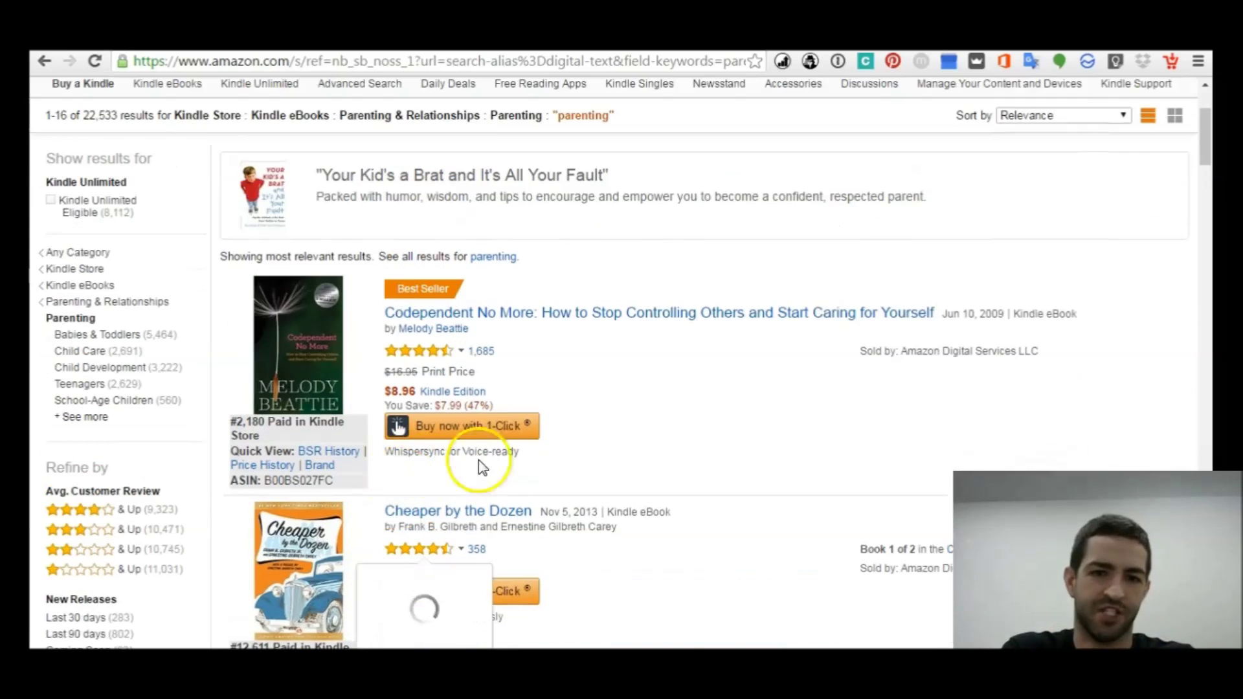
pyautogui.scroll(2, 610, 416)
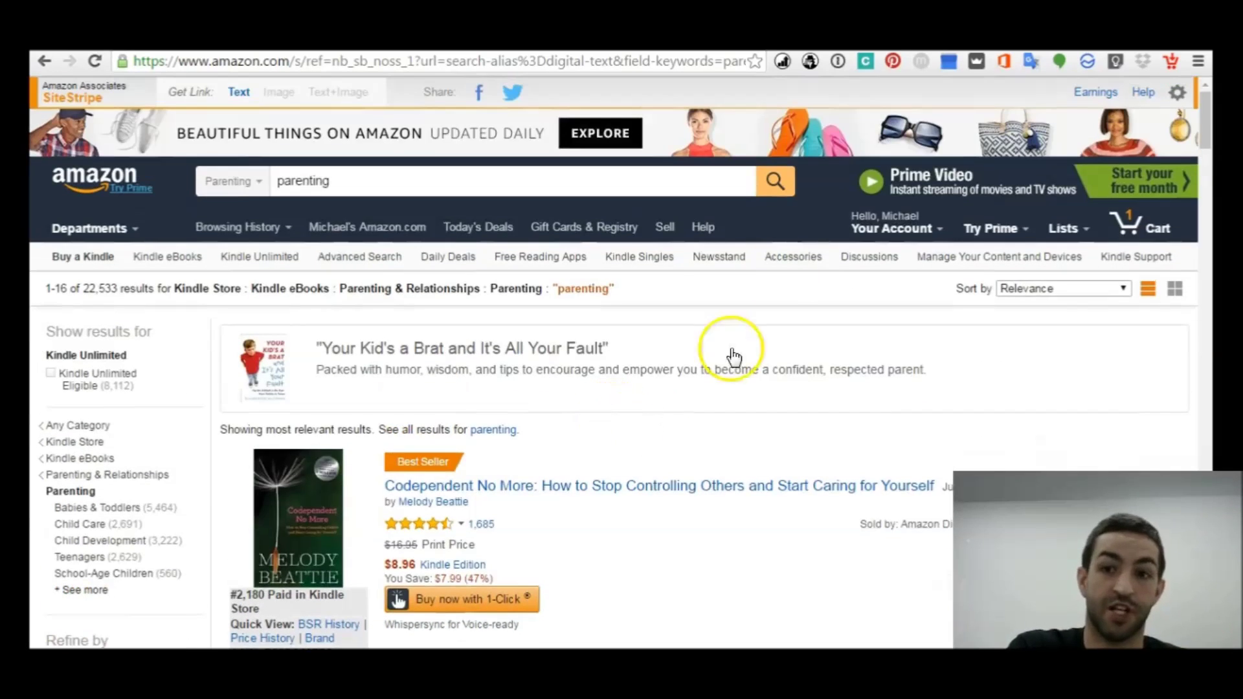
pyautogui.click(809, 61)
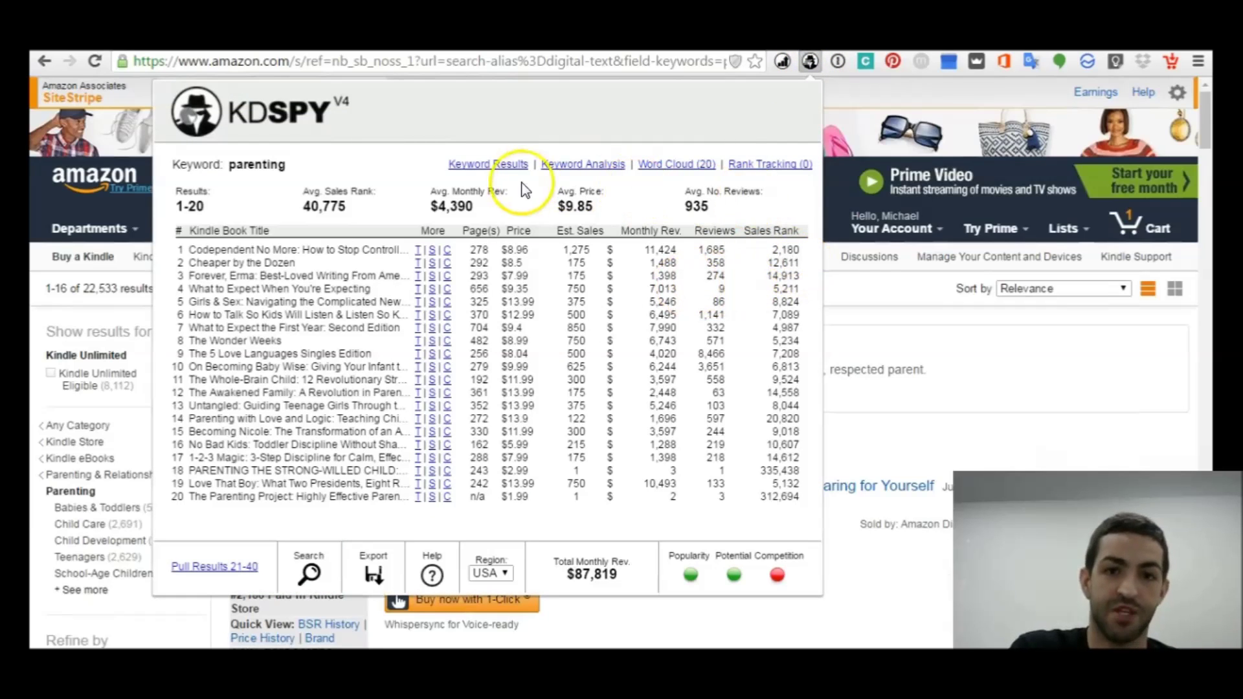
# Step: Review KDSPY Keyword Analysis, Keyword Results and the parenting Word Cloud (20), then close the overlay
pyautogui.click(581, 164)
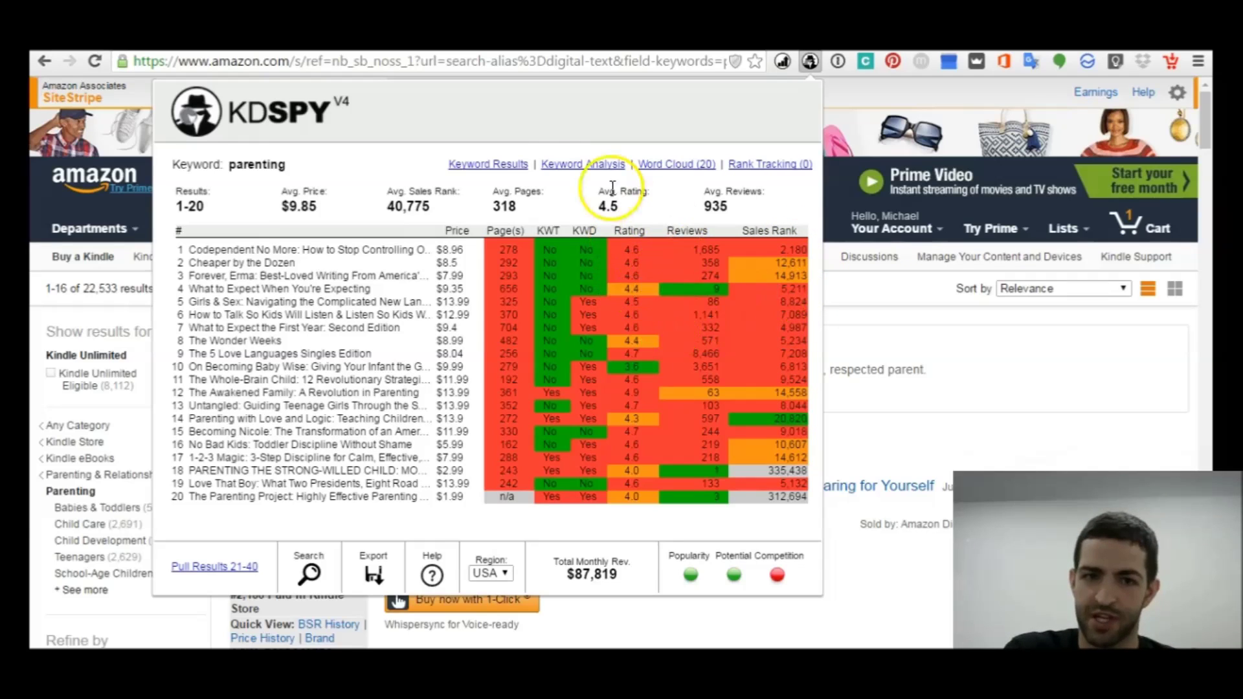
pyautogui.click(512, 165)
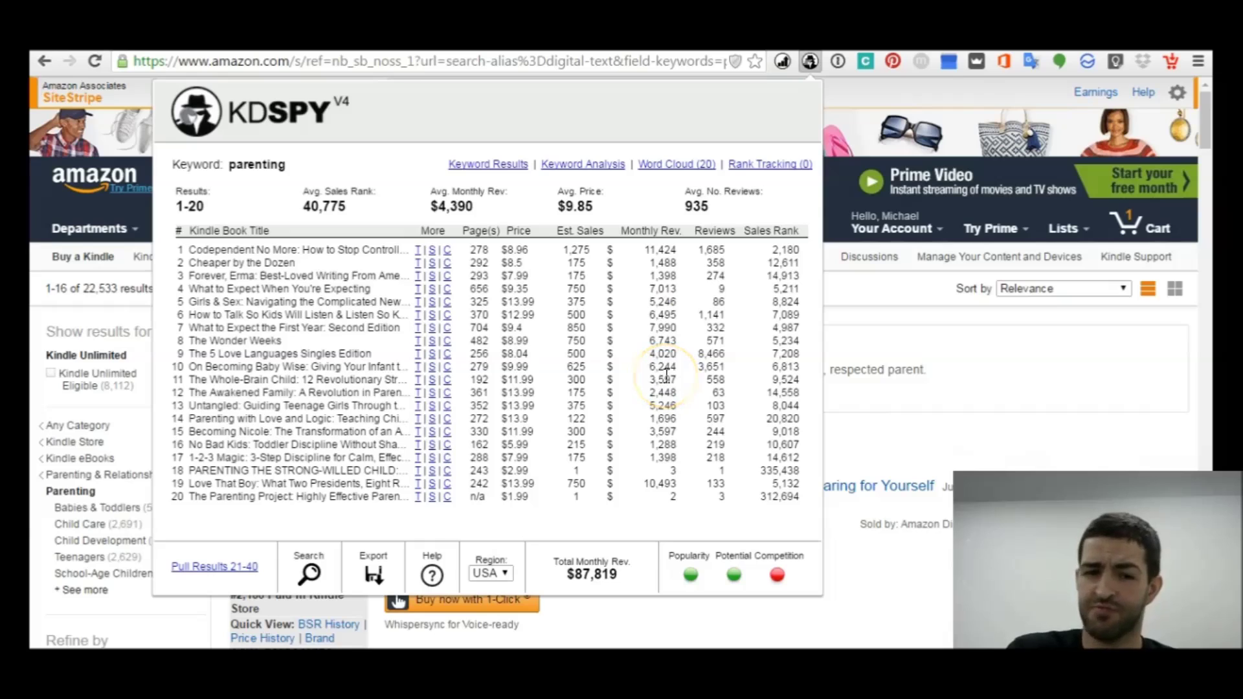
pyautogui.click(675, 165)
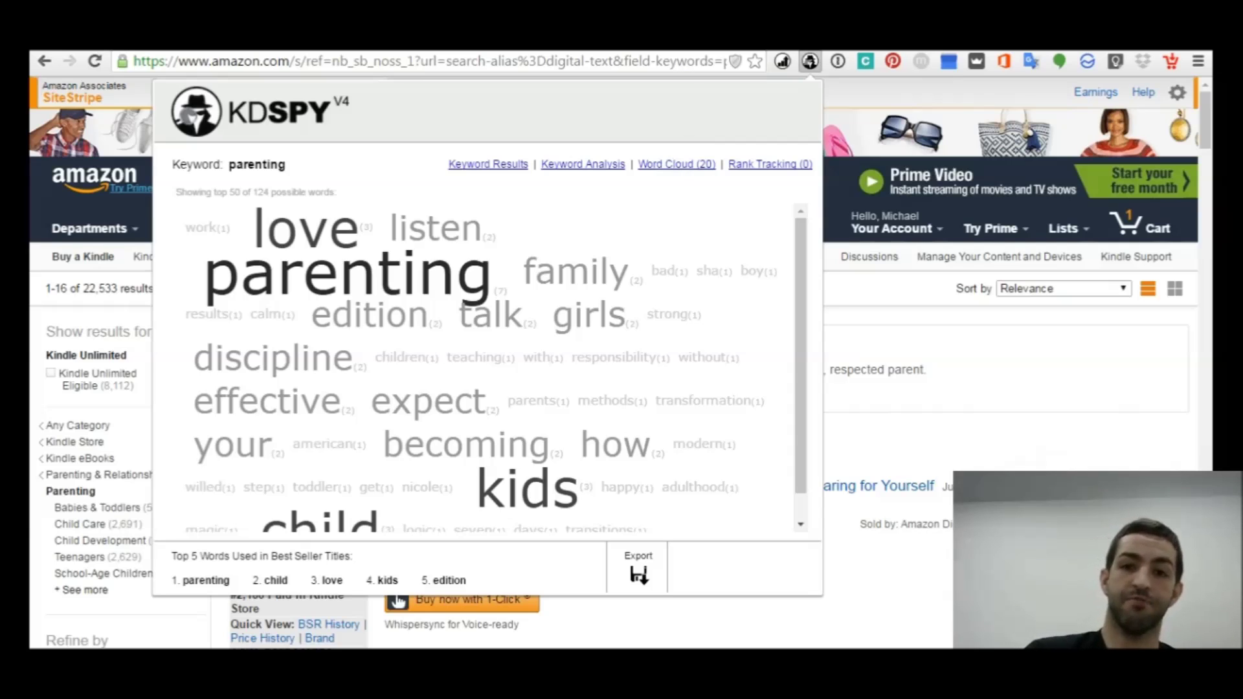
pyautogui.press('Escape')
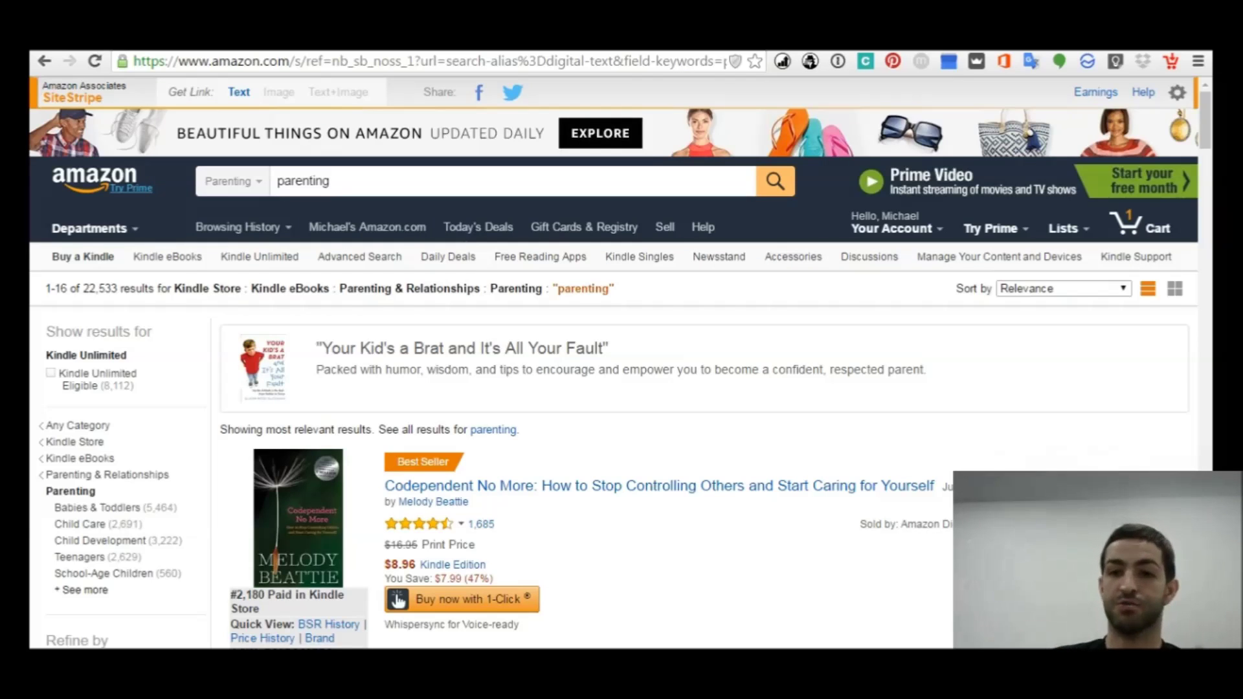